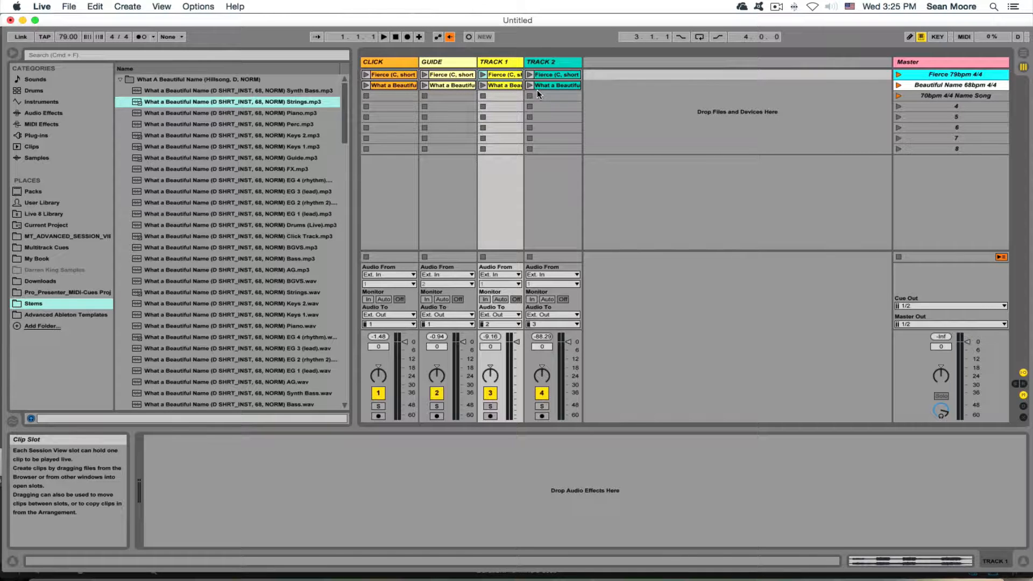
- Insert a new empty MIDI track, '5 MIDI', beside TRACK 2 and select it
left_click(920, 98)
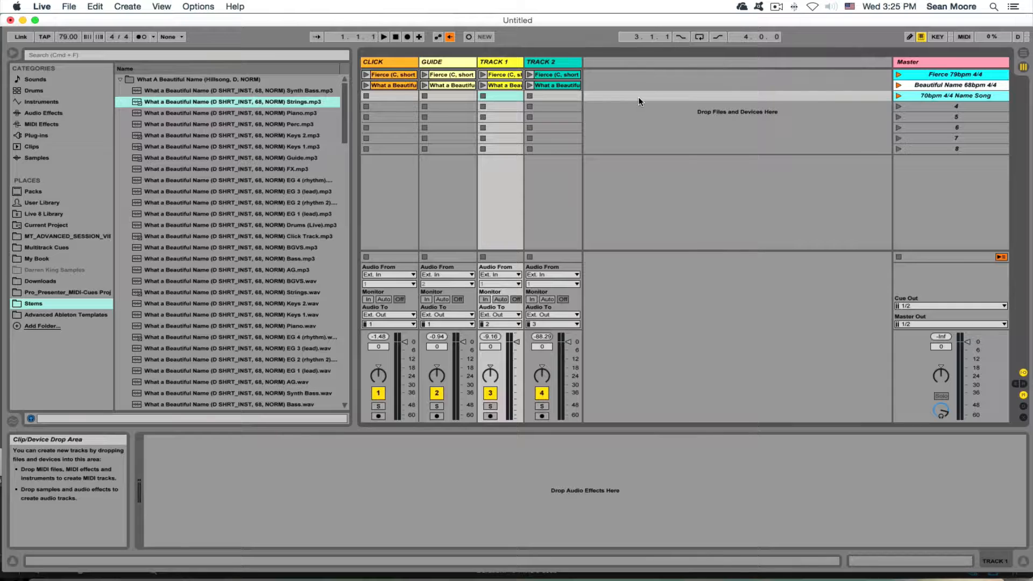
right_click(603, 63)
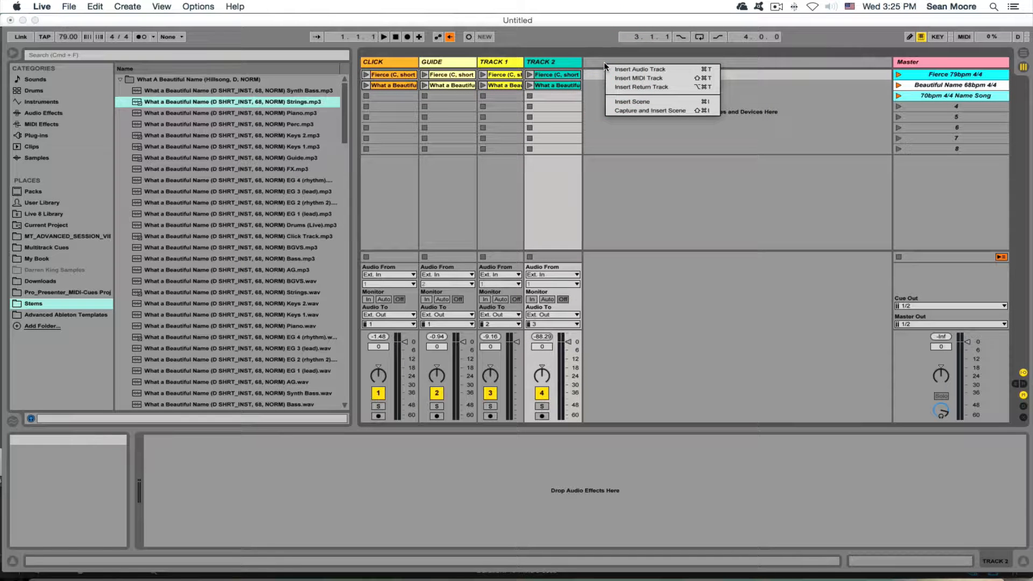
left_click(624, 78)
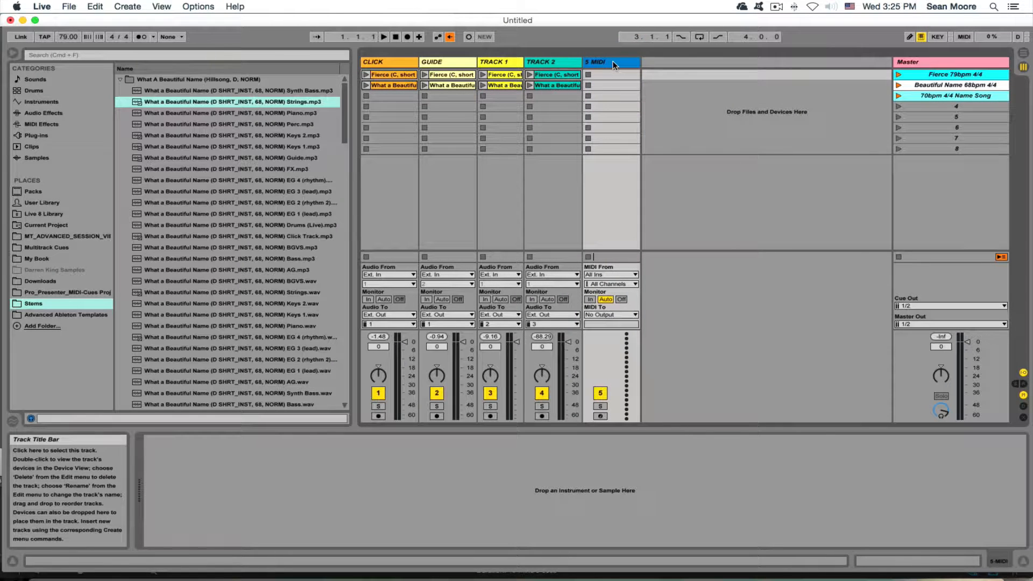
left_click(612, 61)
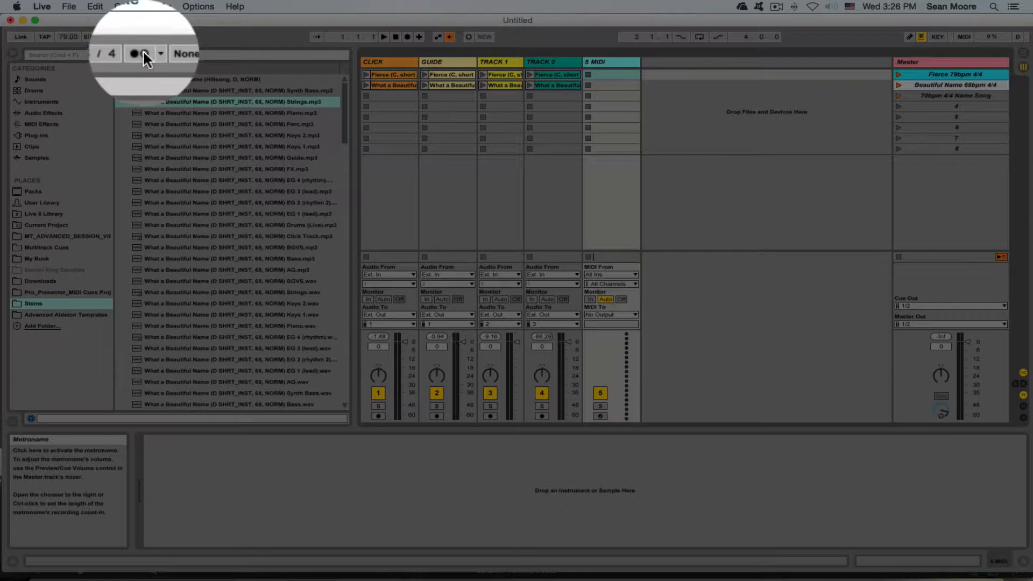
- With the metronome on and CLICK muted, launch the Fierce 79bpm and Beautiful Name 68bpm scenes
left_click(141, 36)
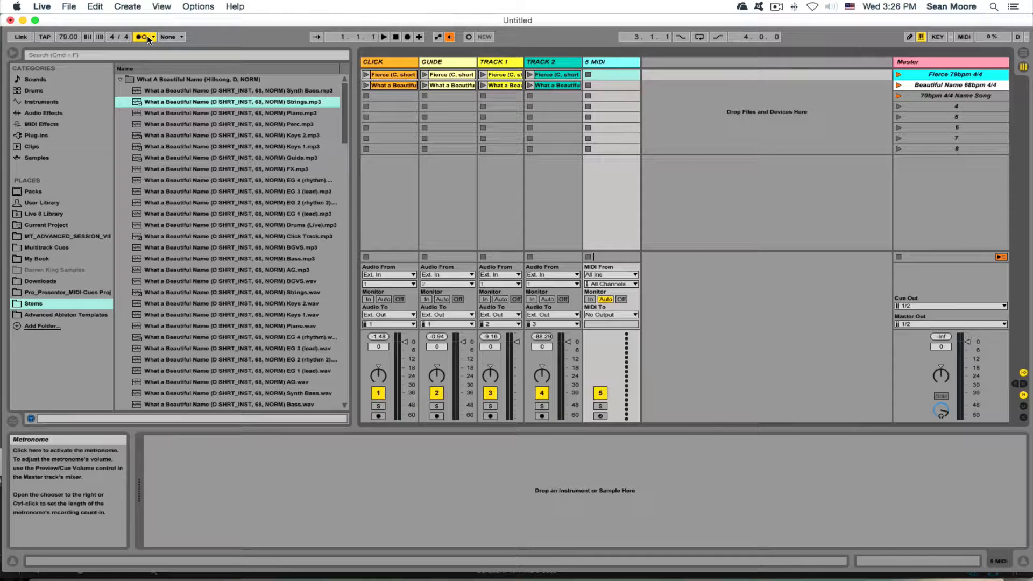
left_click(379, 393)
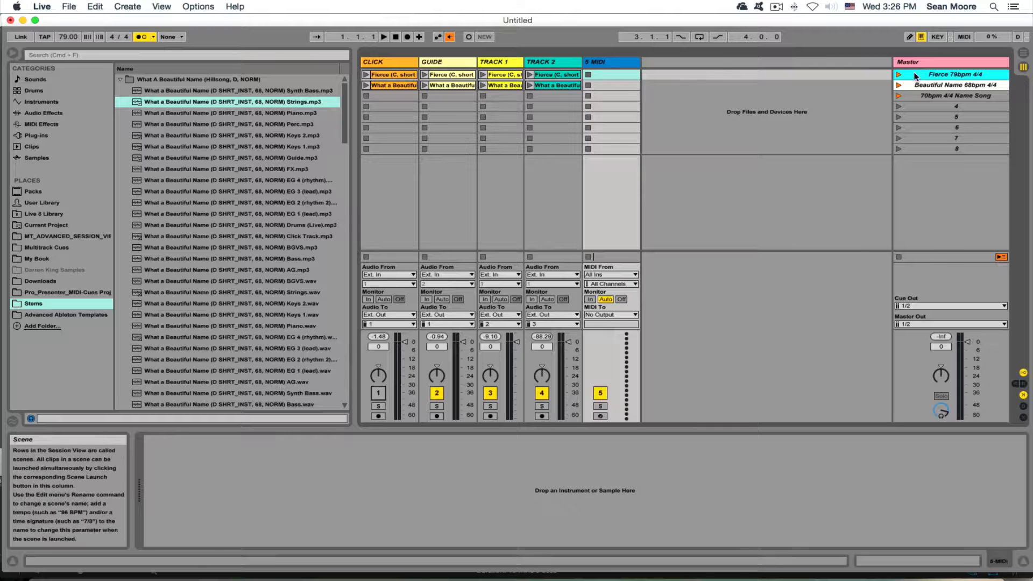
left_click(899, 73)
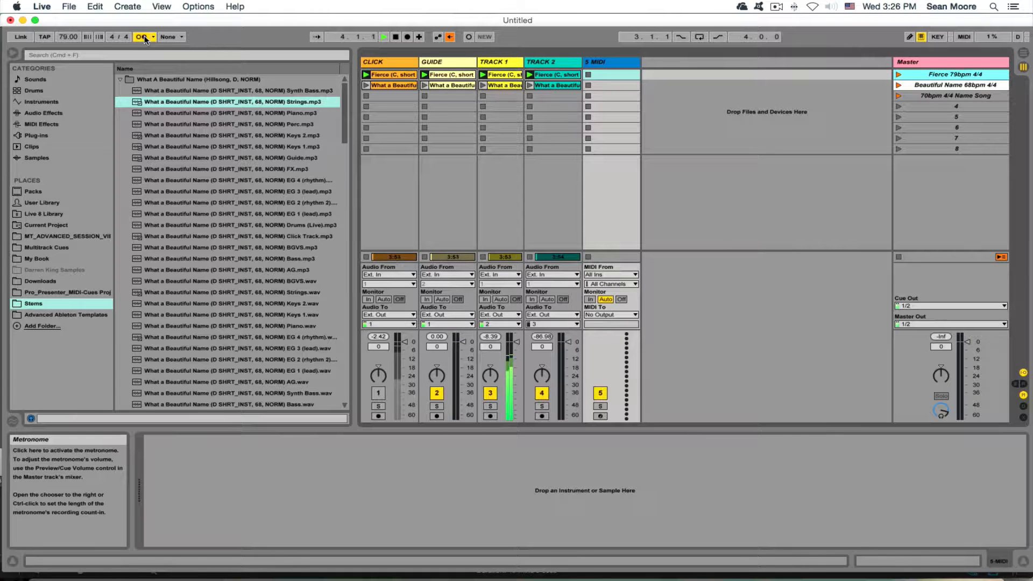
left_click(899, 85)
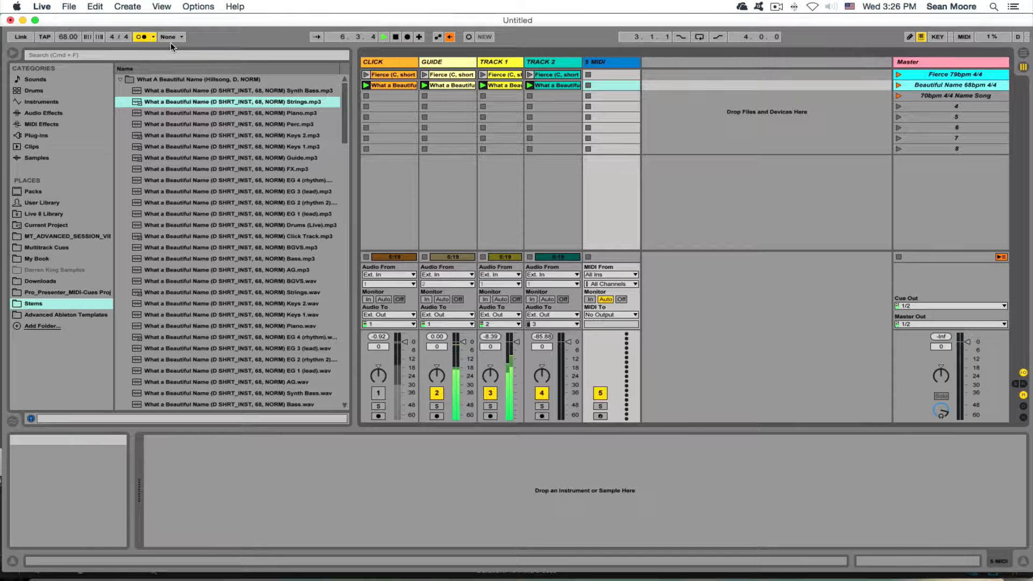
- Stop playback, switch the metronome off, stop all clips and select the 5 MIDI track
double_click(395, 37)
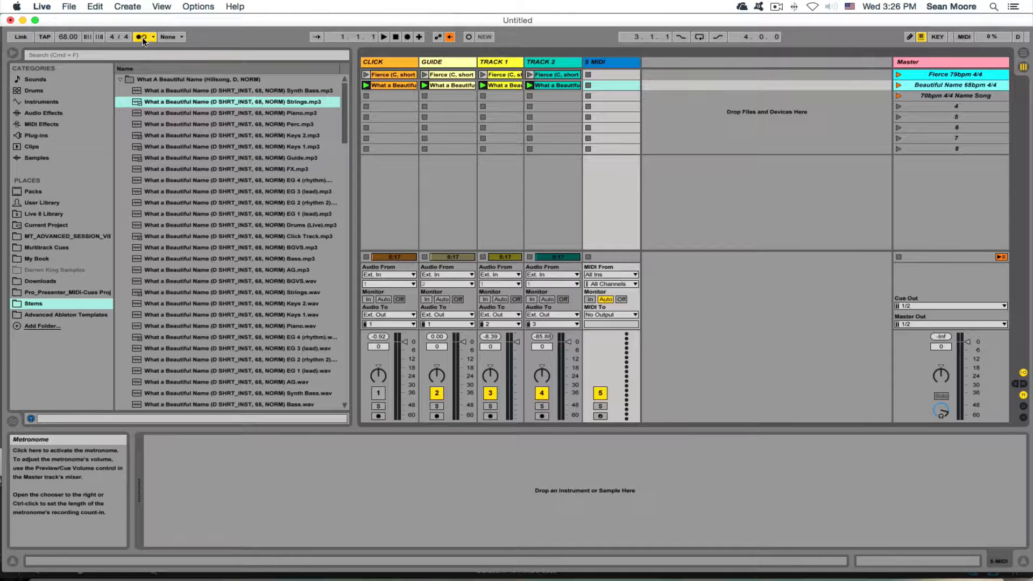
left_click(143, 38)
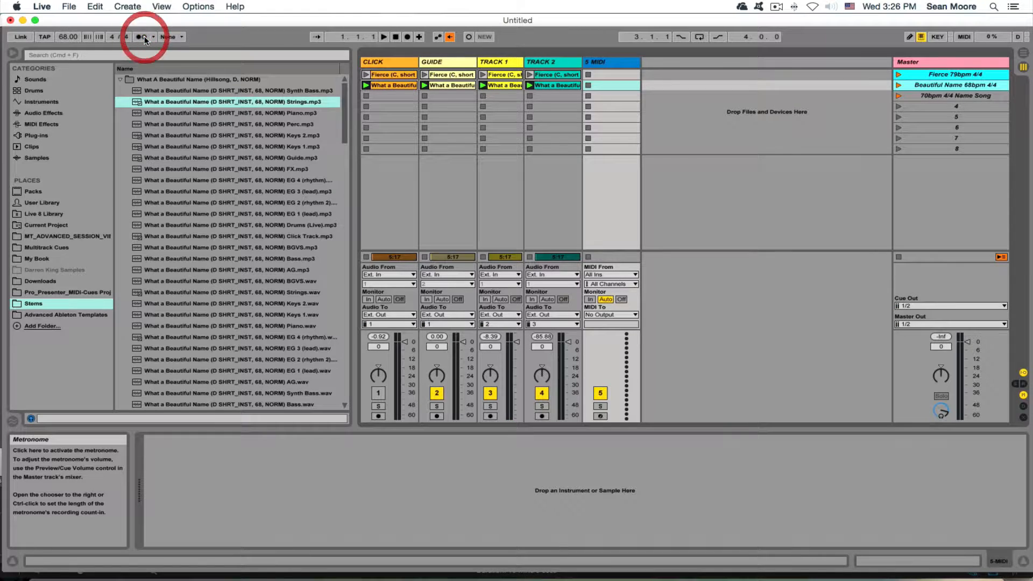
left_click(898, 257)
left_click(612, 63)
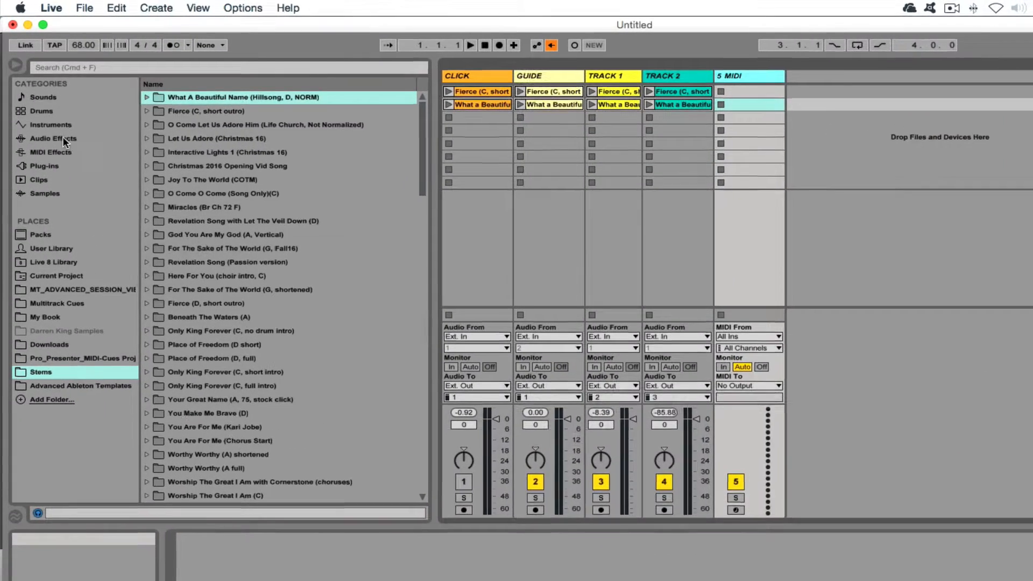
- Search Instruments for 'percu' and load Impulse's Percussion 1.adg onto the MIDI track
left_click(42, 102)
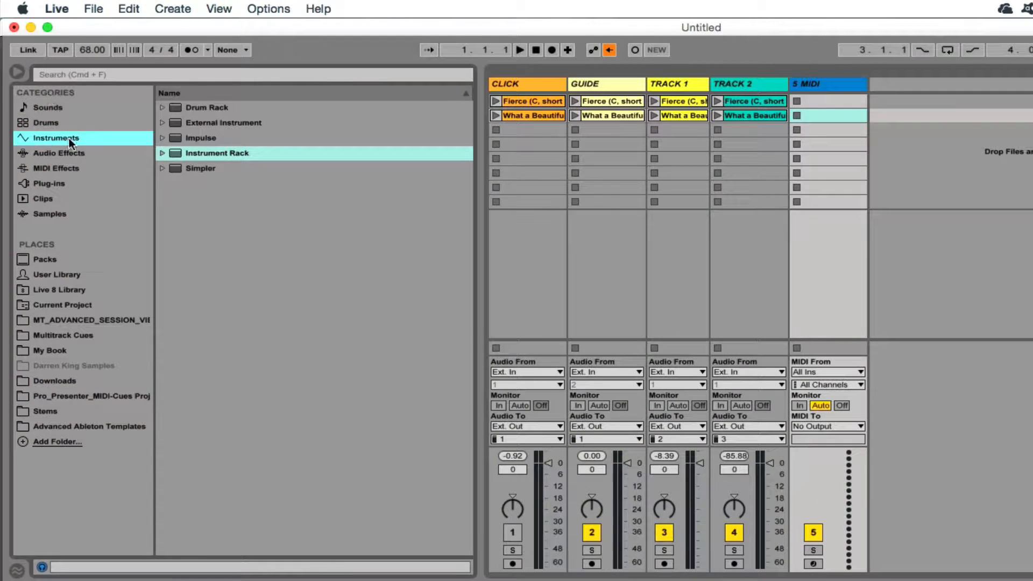
left_click(68, 74)
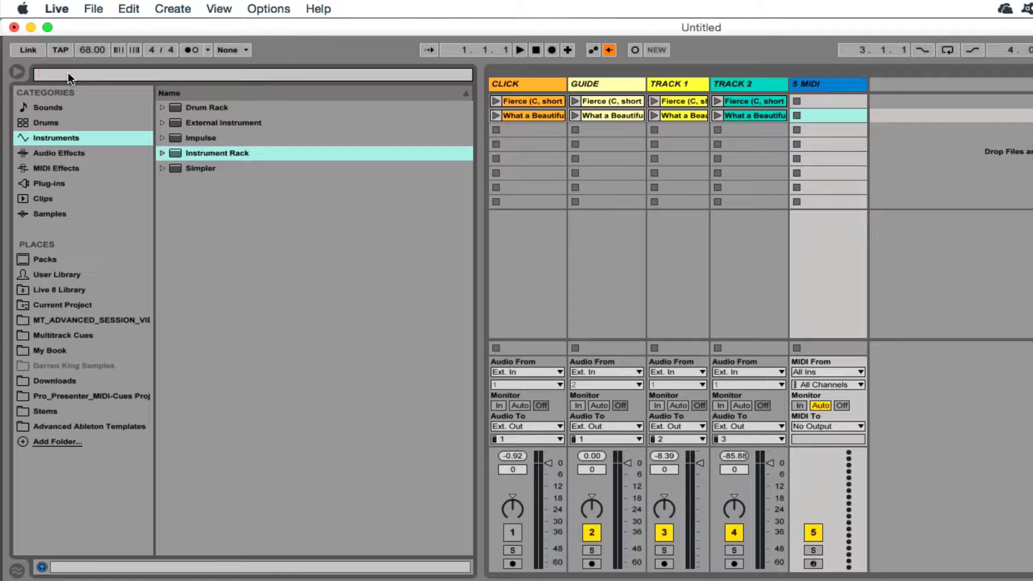
type("percussion")
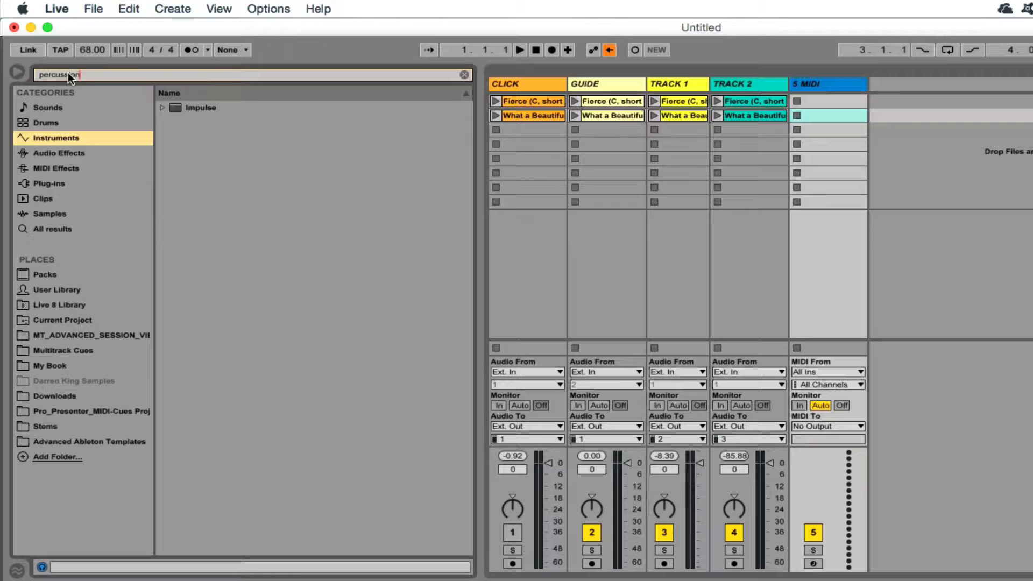
left_click(161, 107)
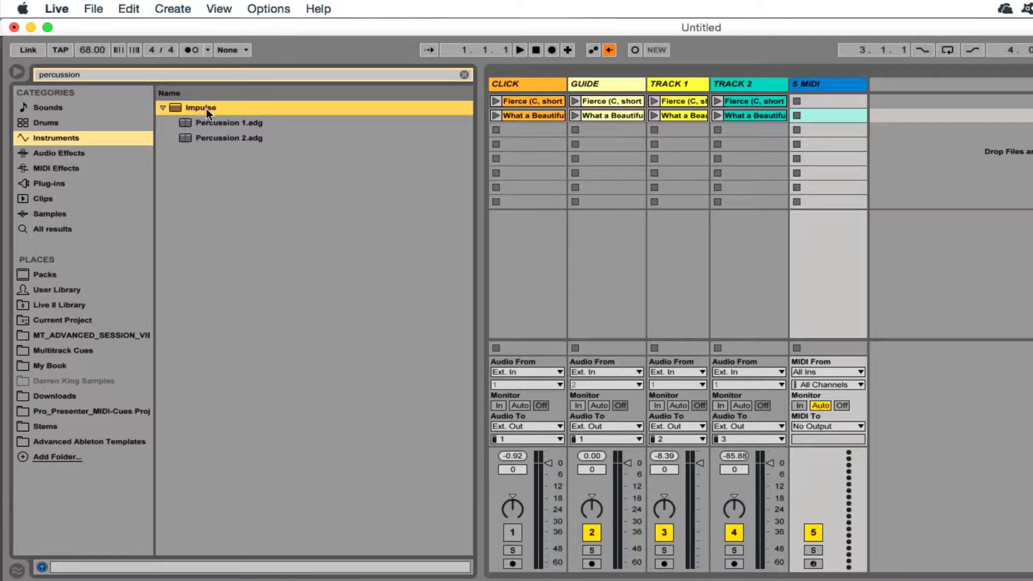
left_click(227, 121)
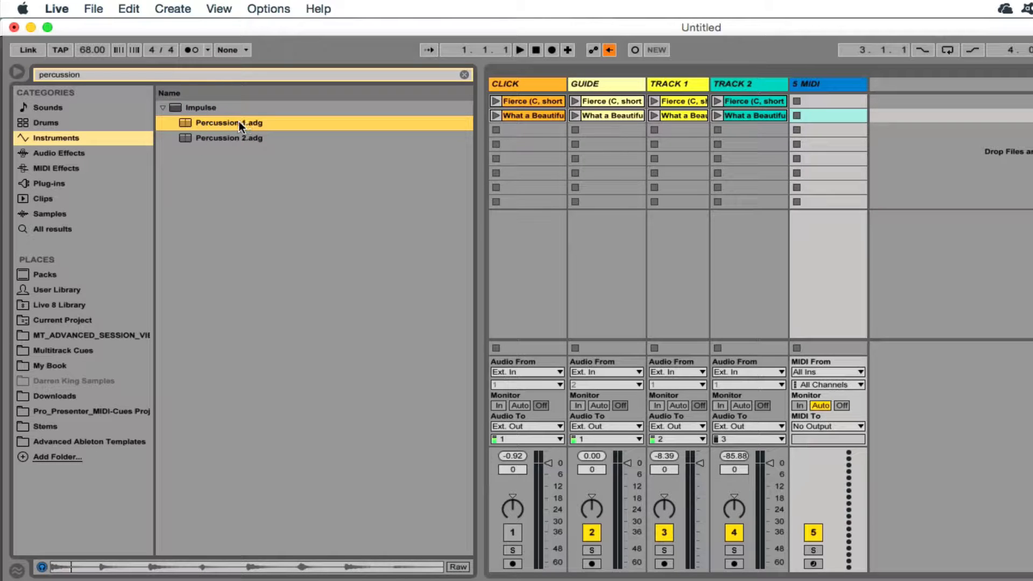
double_click(239, 121)
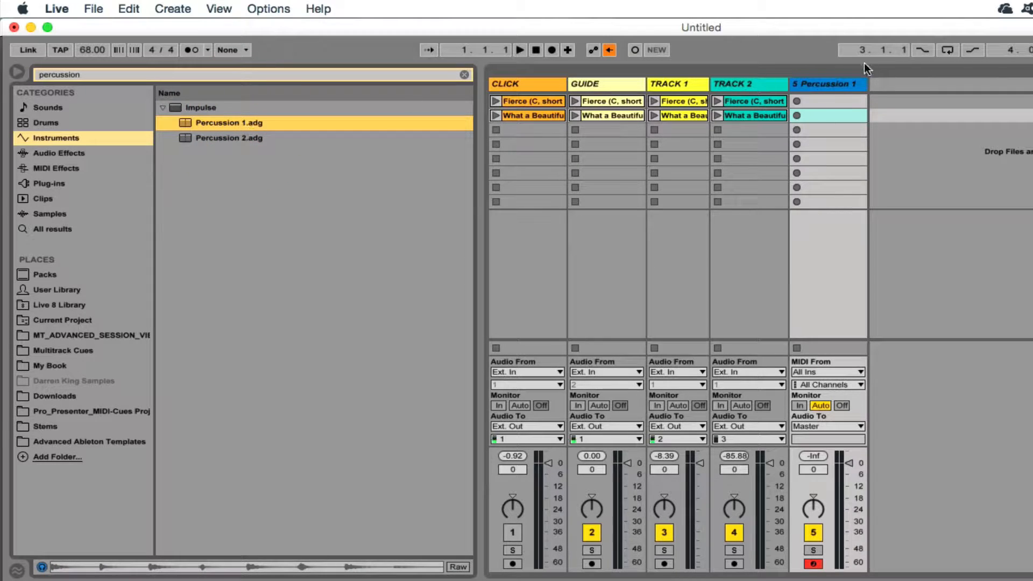
- Colour the Percussion 1 track red
right_click(838, 85)
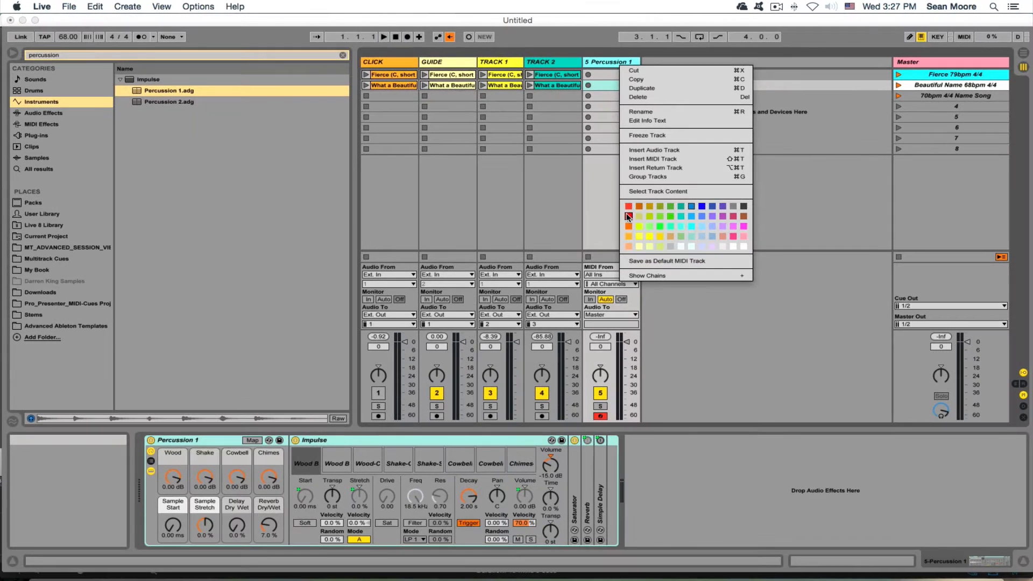
left_click(628, 217)
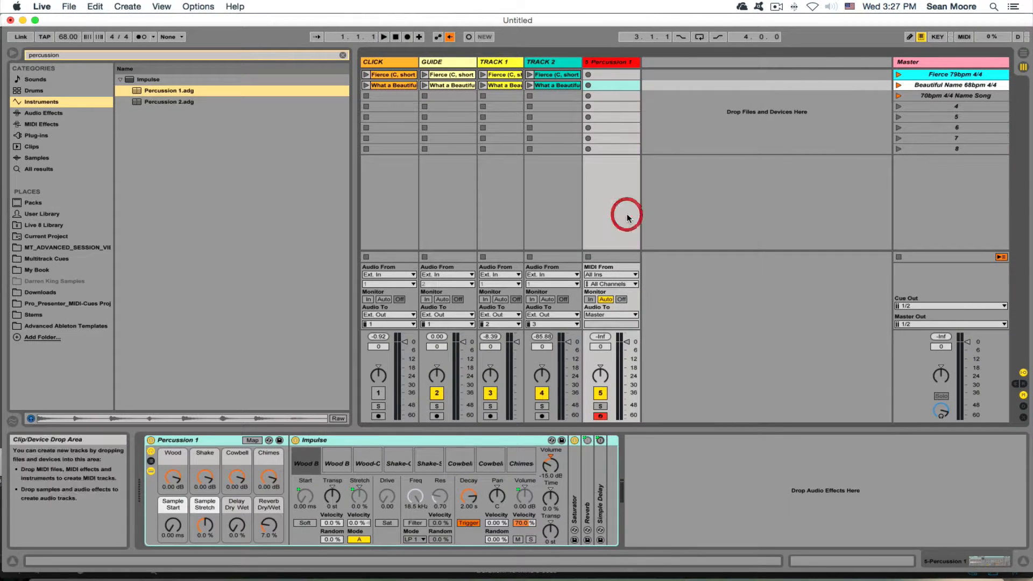
left_click(618, 63)
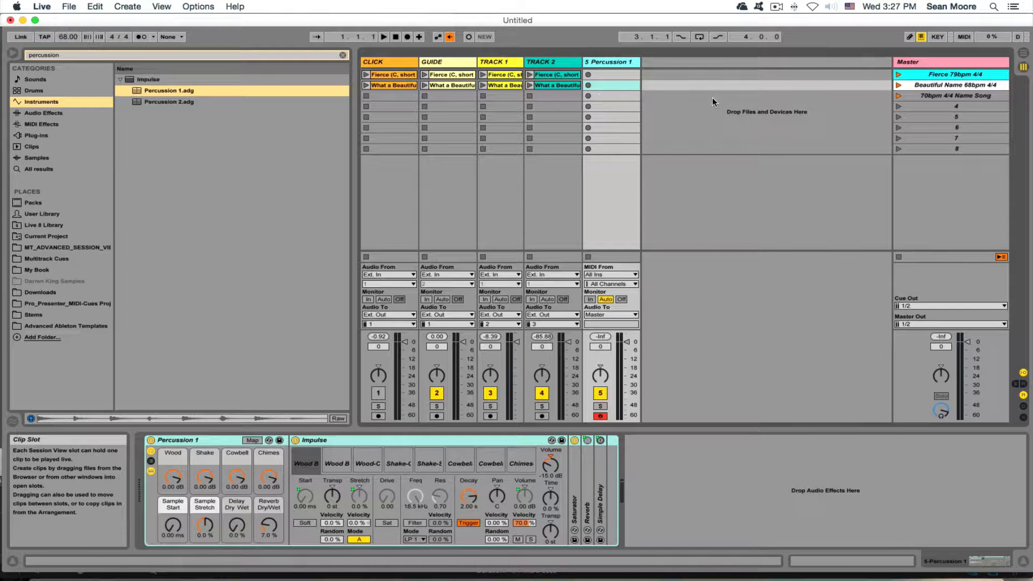
- Insert an empty MIDI clip in the track's 70bpm 4/4 Name Song scene slot
left_click(939, 96)
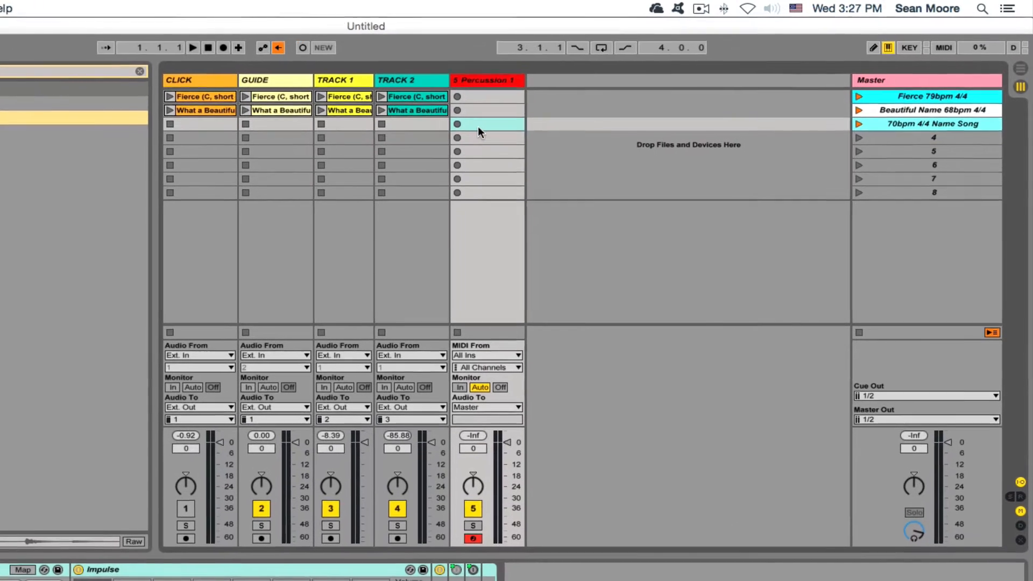
right_click(596, 99)
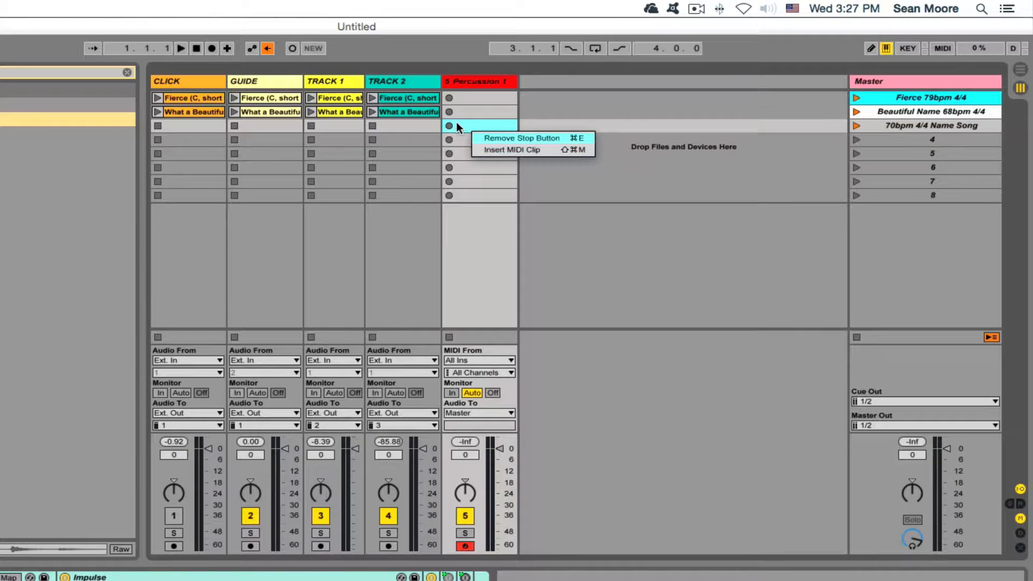
left_click(514, 149)
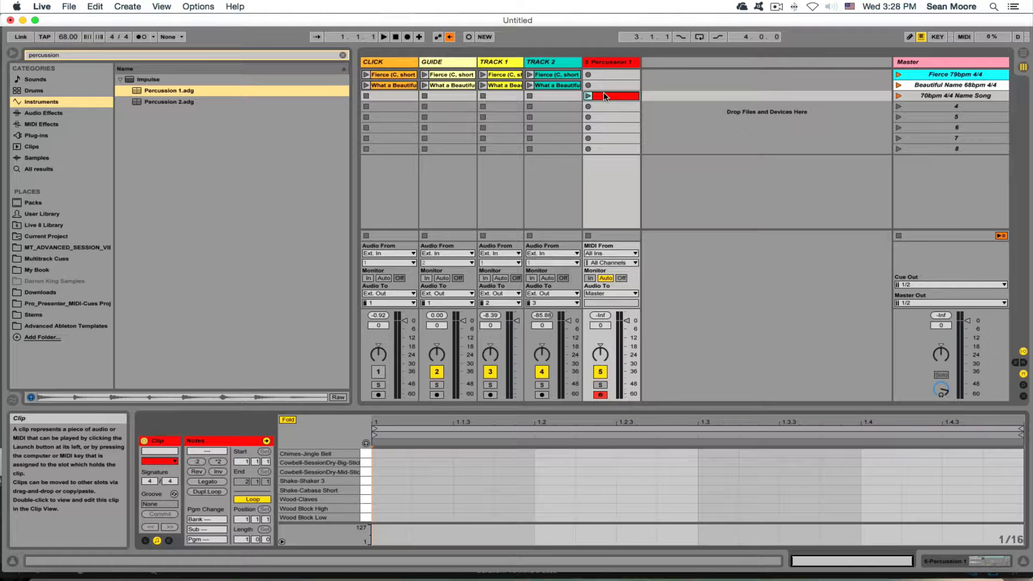
- Launch the 70bpm 4/4 Name Song scene for tempo 70, stop everything, and adjust the clip's signature numerator
left_click(898, 96)
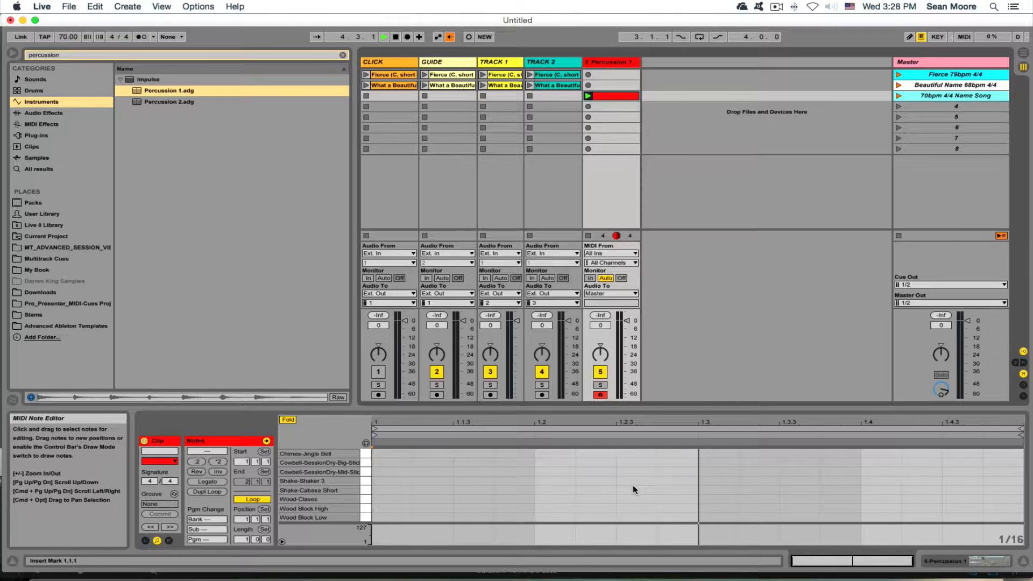
left_click(396, 37)
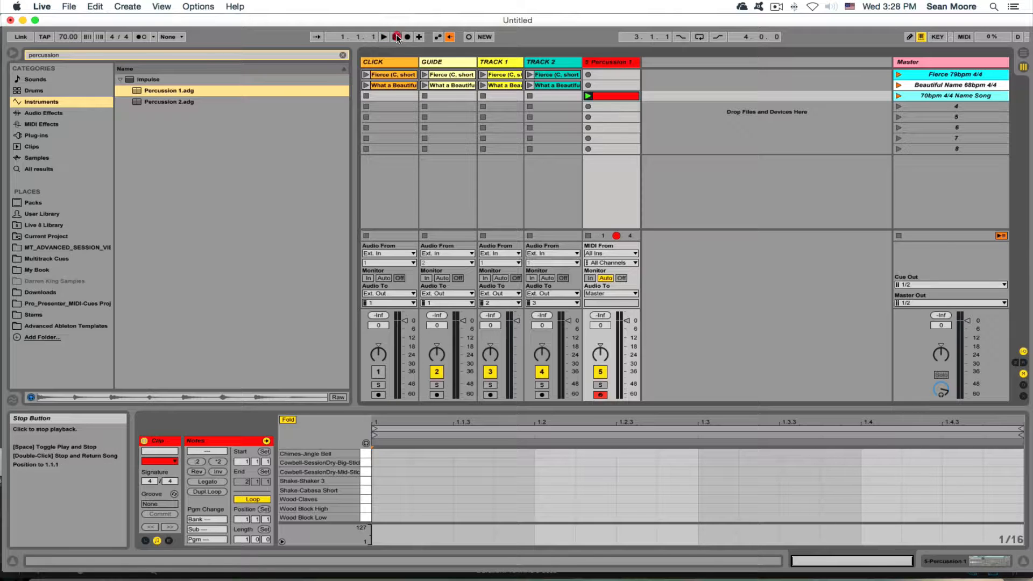
left_click(898, 236)
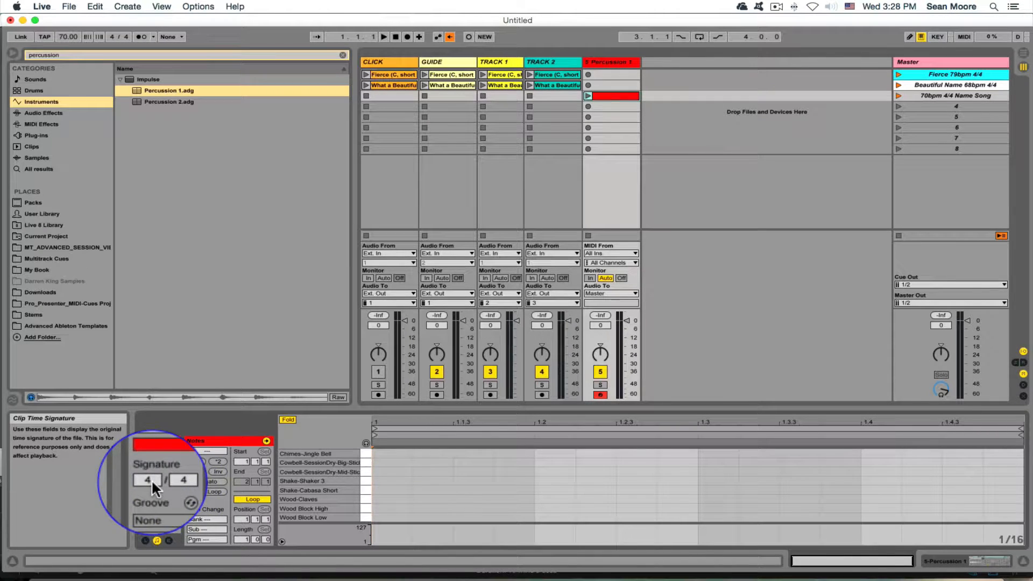
left_click_drag(150, 481, 150, 473)
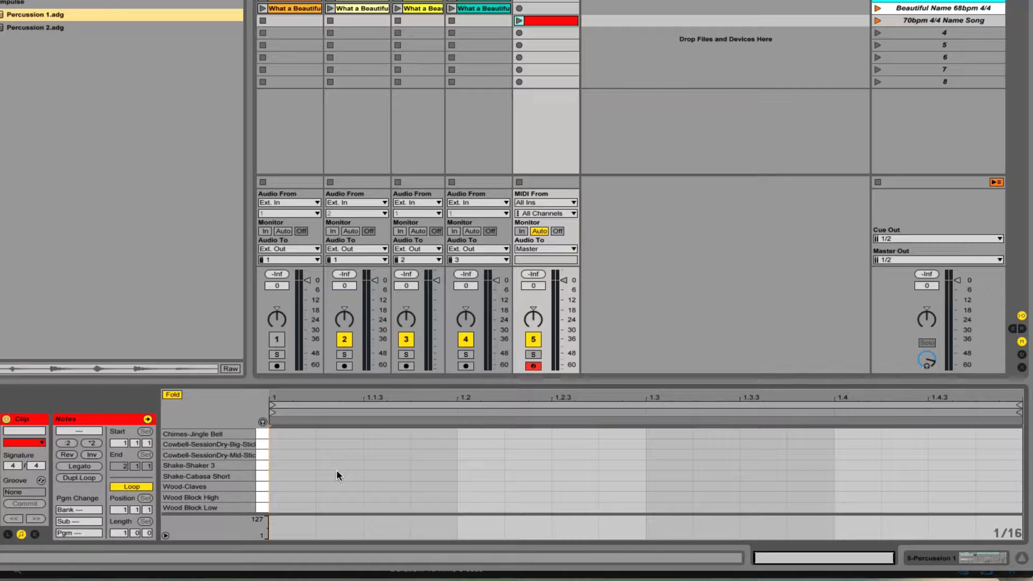
- Place a Wood-Claves note on beat 1 of the clip and audition it
left_click(266, 498)
double_click(286, 497)
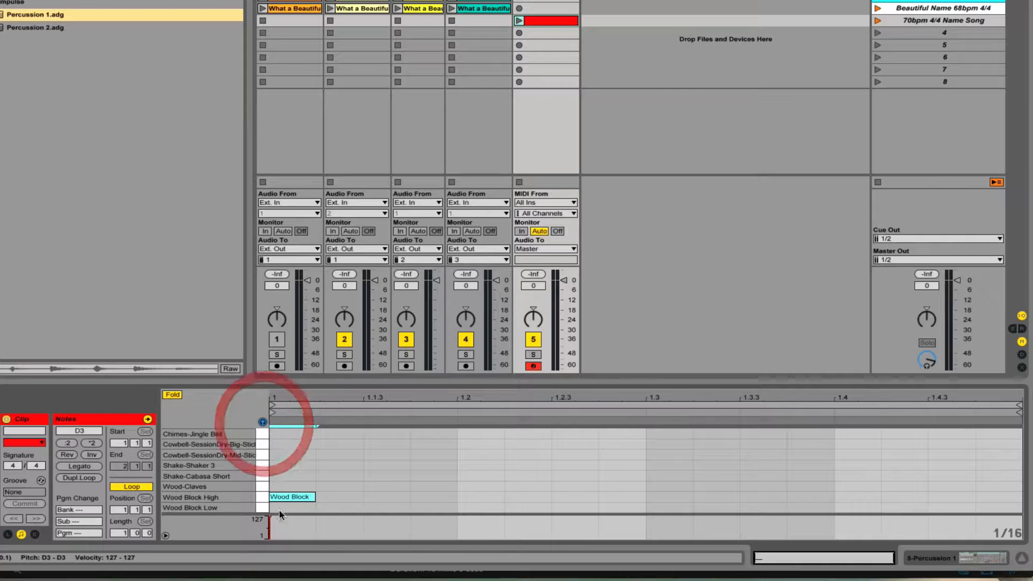
mouse_move(287, 497)
left_mouse_down()
mouse_move(284, 478)
mouse_move(287, 500)
mouse_move(285, 487)
left_mouse_up()
left_click(282, 485)
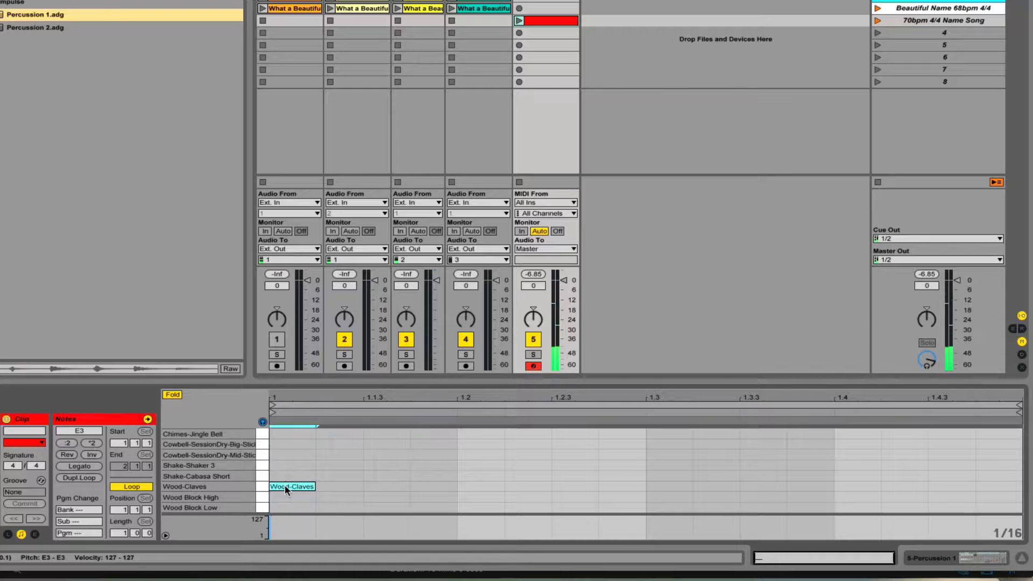
left_click(291, 487)
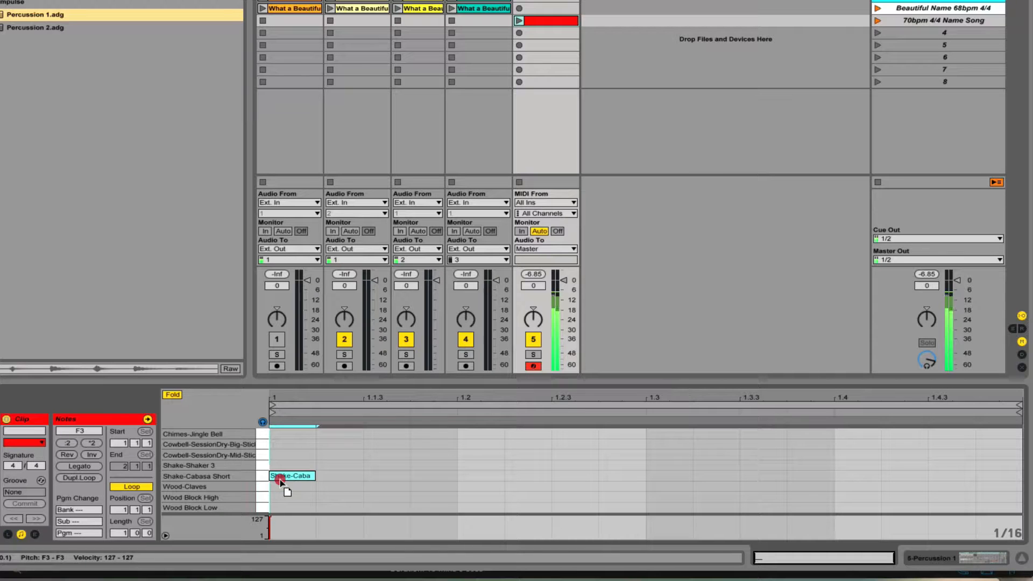
left_click(279, 486)
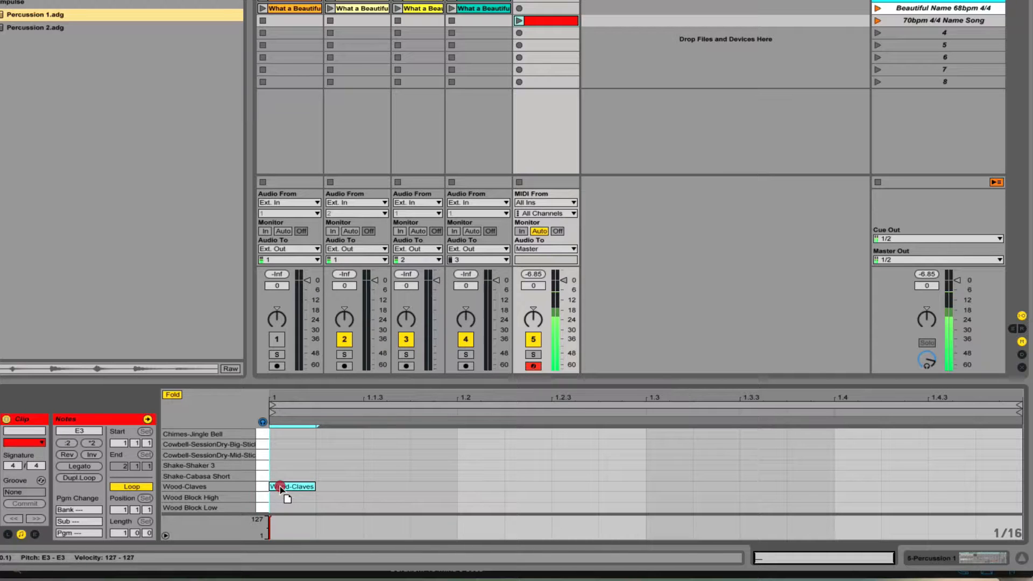
- Add Wood Block High notes on beats 2, 3 and 4, then start renaming the clip
double_click(478, 508)
left_click_drag(478, 507, 478, 499)
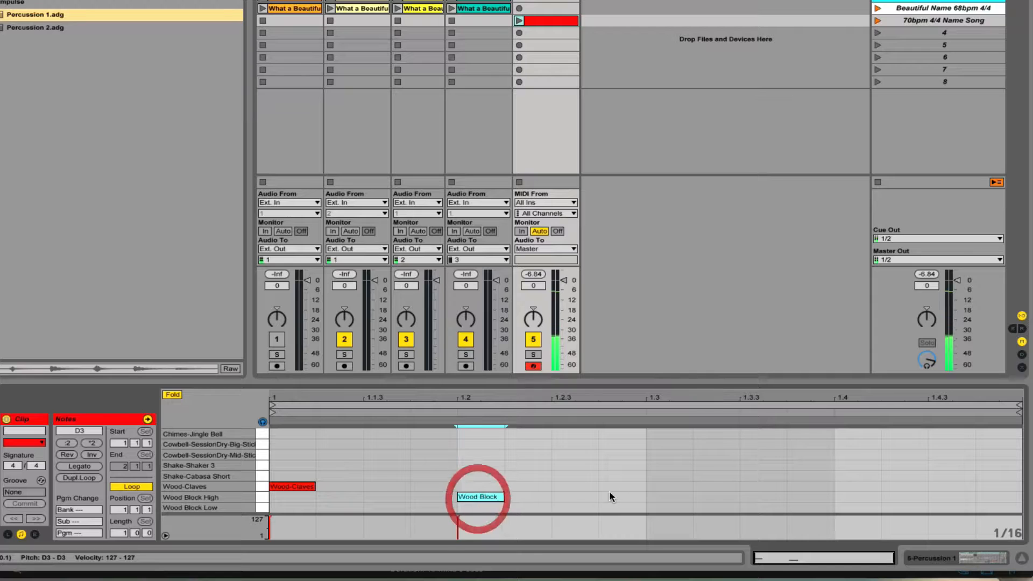
left_click(655, 498)
double_click(655, 498)
left_click(852, 498)
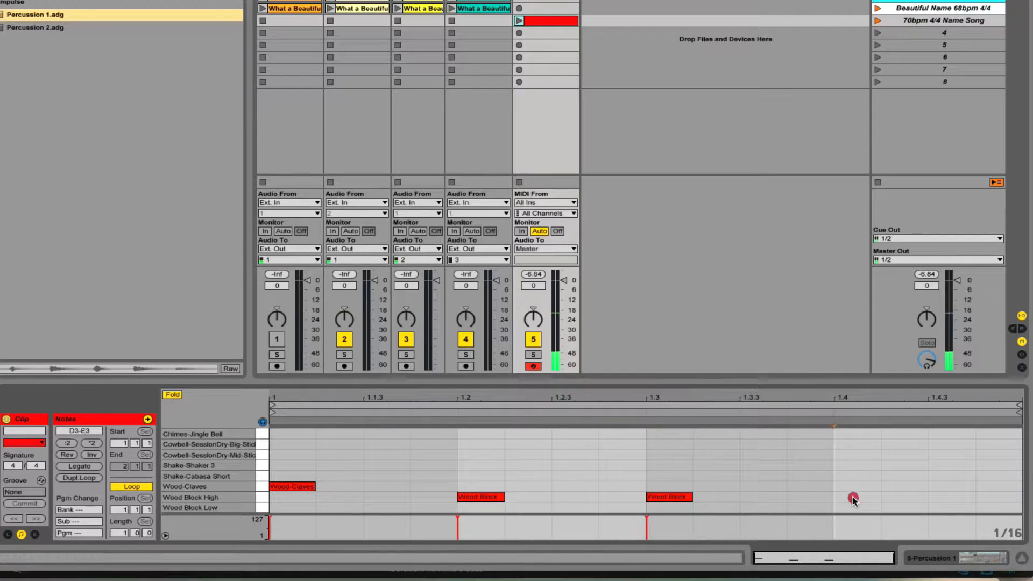
double_click(852, 497)
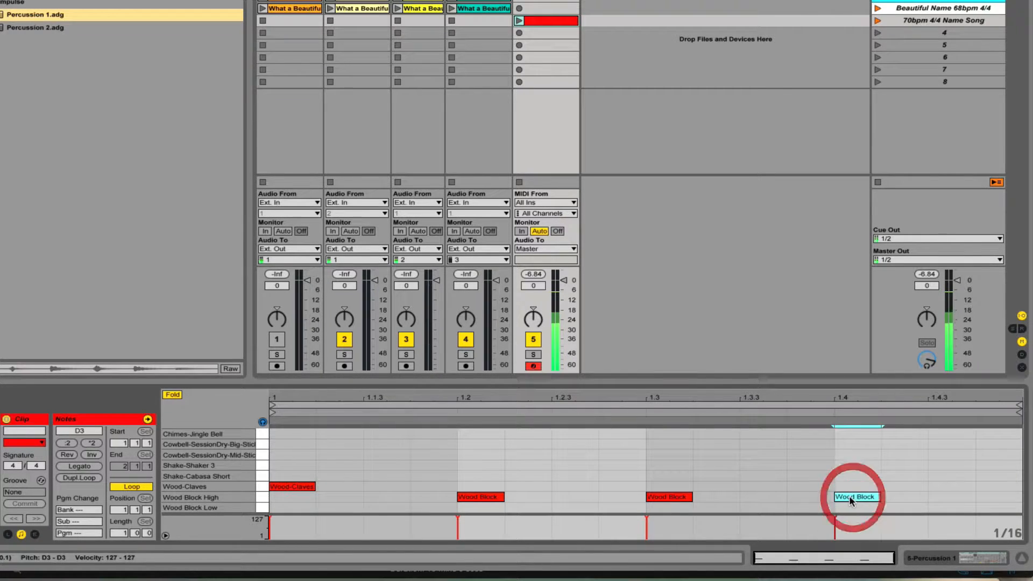
right_click(554, 25)
left_click(581, 77)
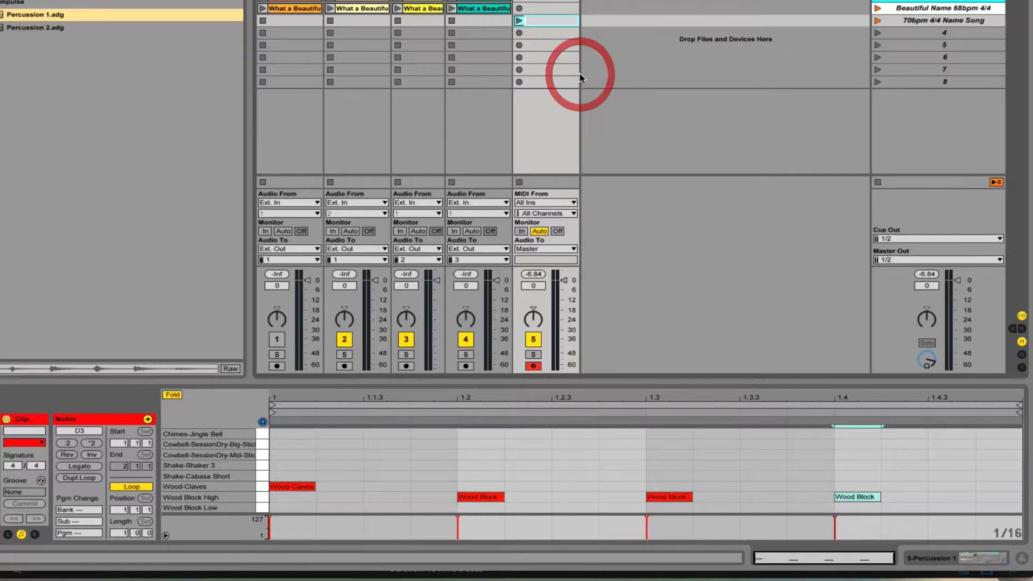
- Confirm the clip name '4/4' and launch the 70bpm 4/4 Name Song scene
key("Return")
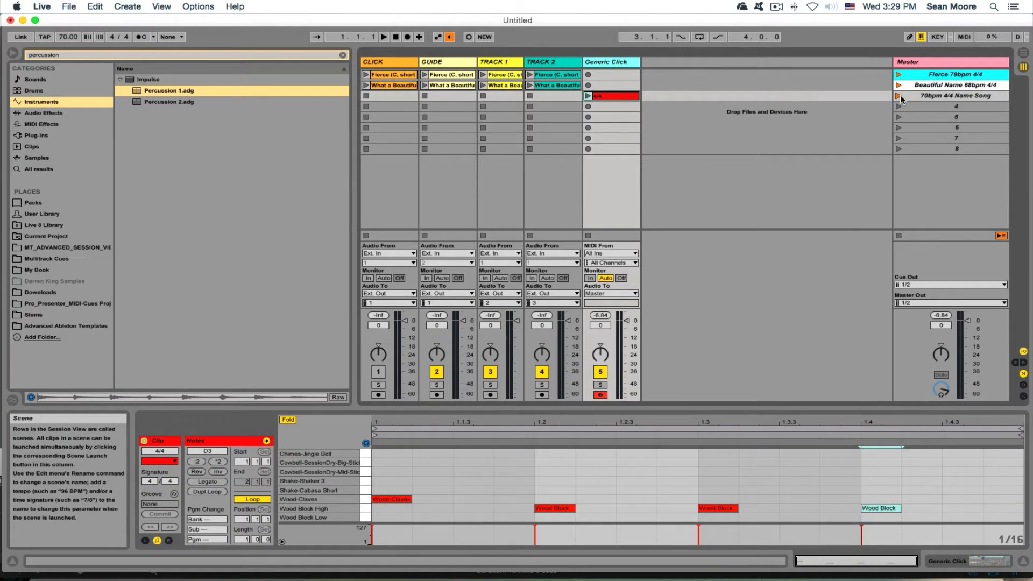
left_click(878, 110)
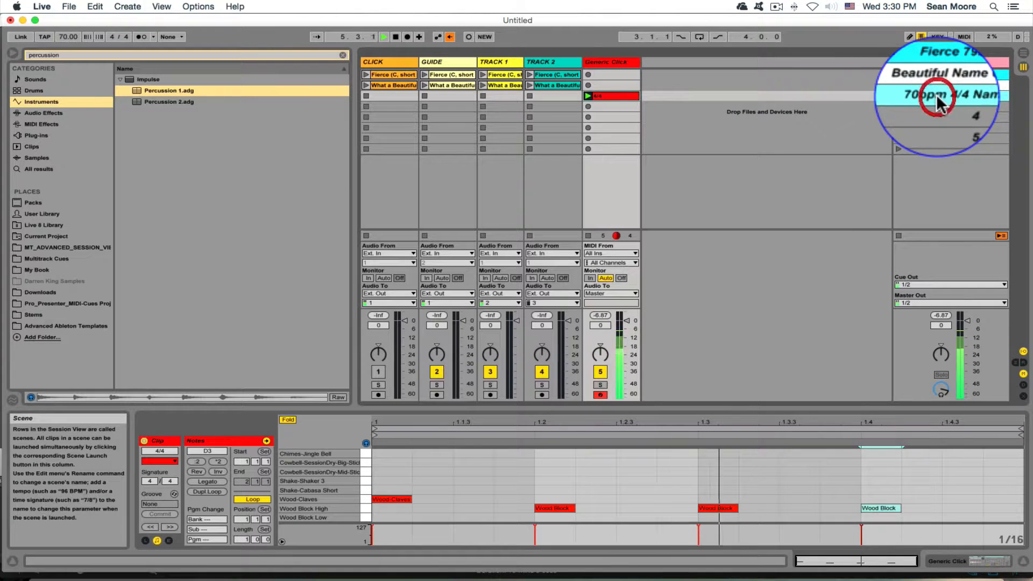
- Rename the third scene to '125bpm 4/4' and launch it, switching the tempo to 125 BPM
key("super+r")
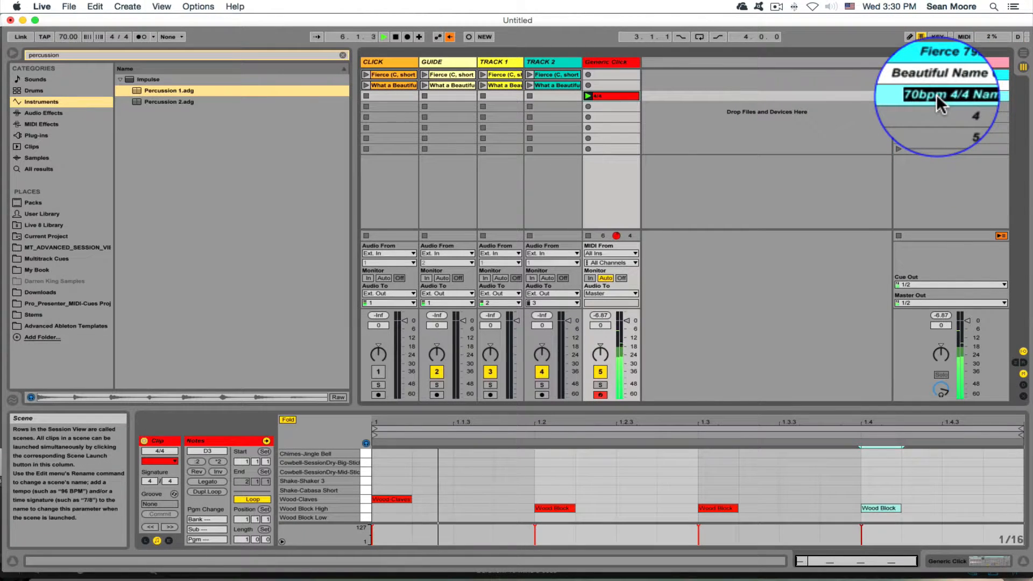
key("BackSpace")
type("1")
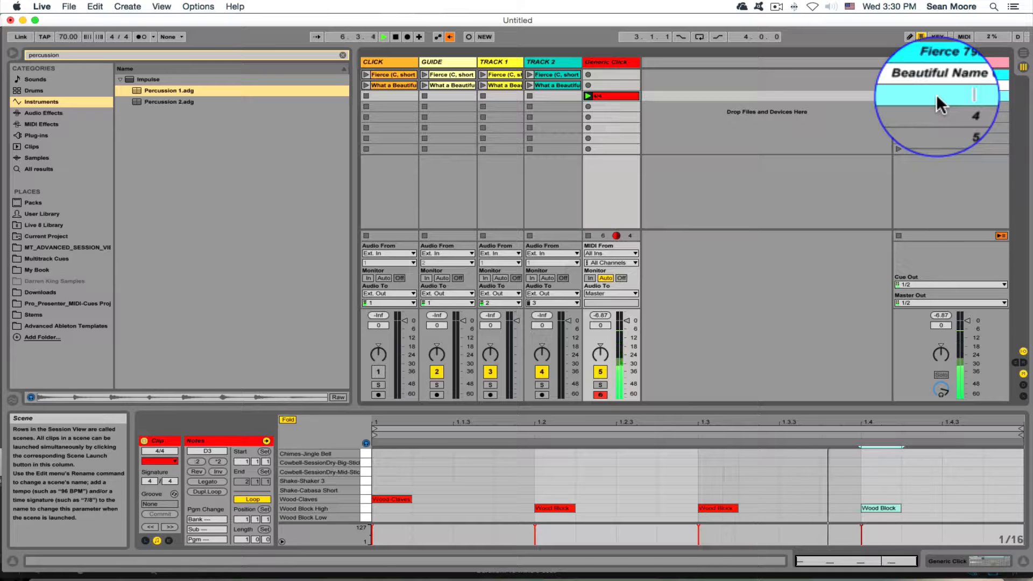
type("25b")
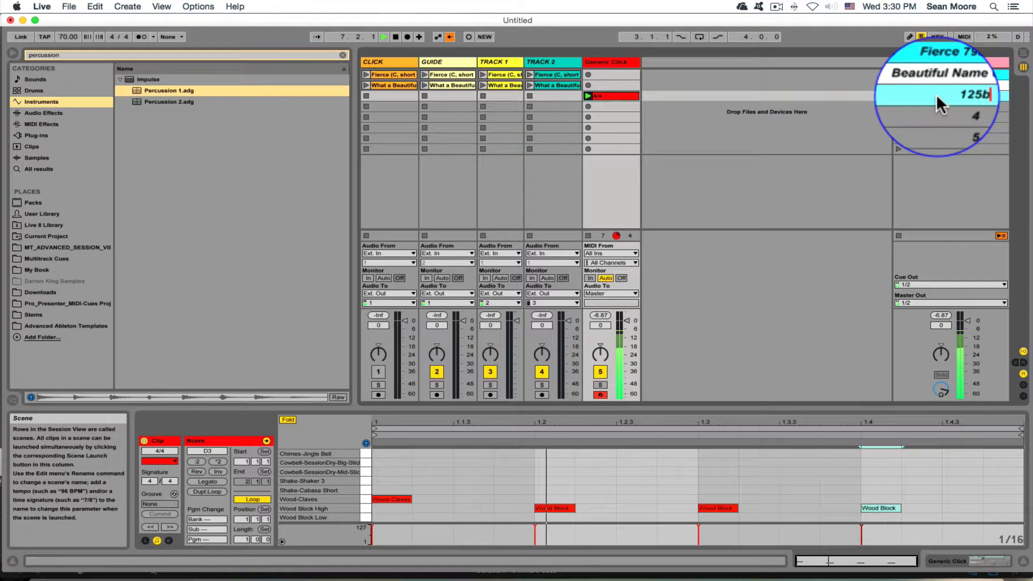
type("pm 4/4")
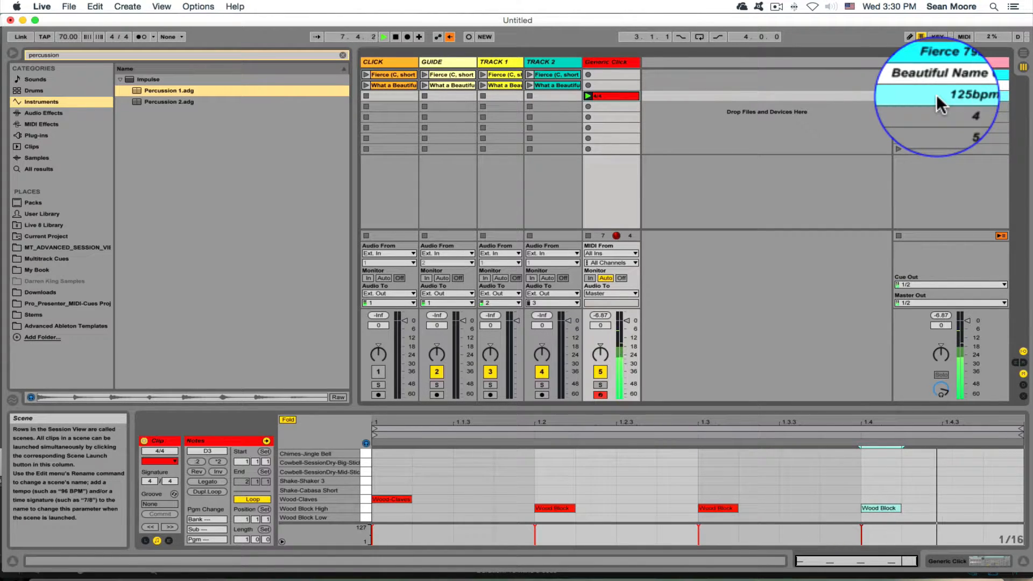
key("Return")
left_click(898, 95)
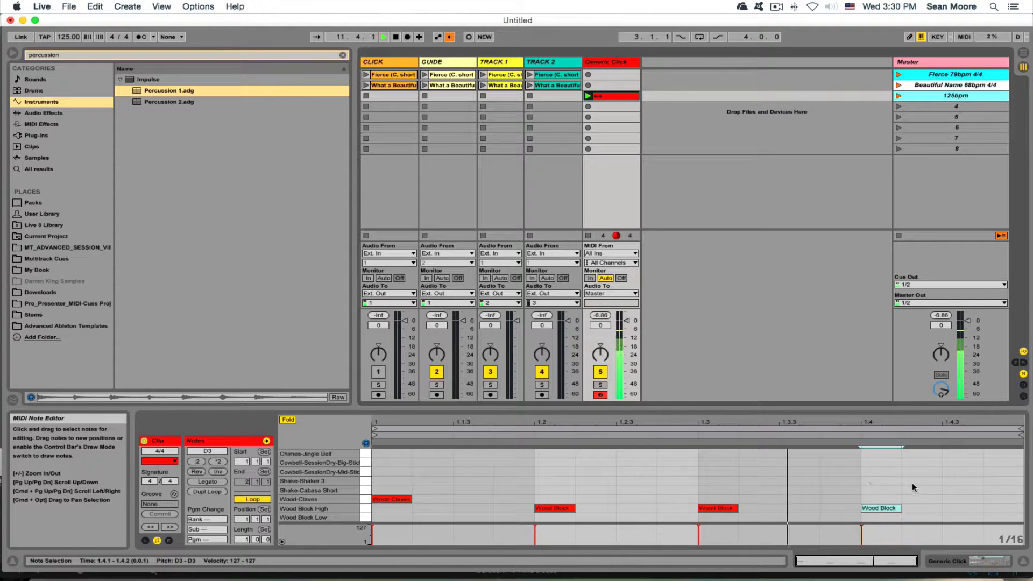
left_click(969, 562)
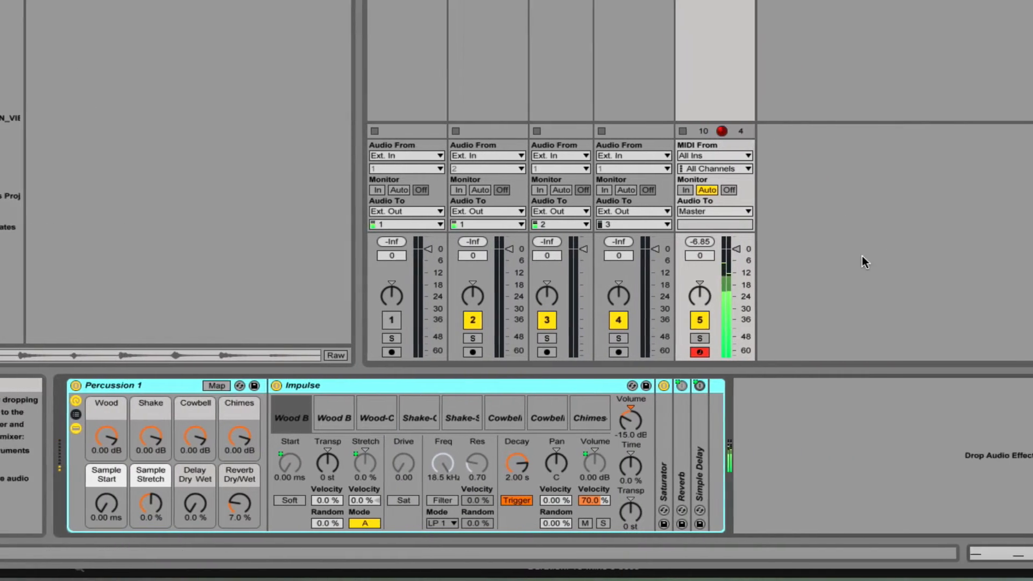
left_click(991, 554)
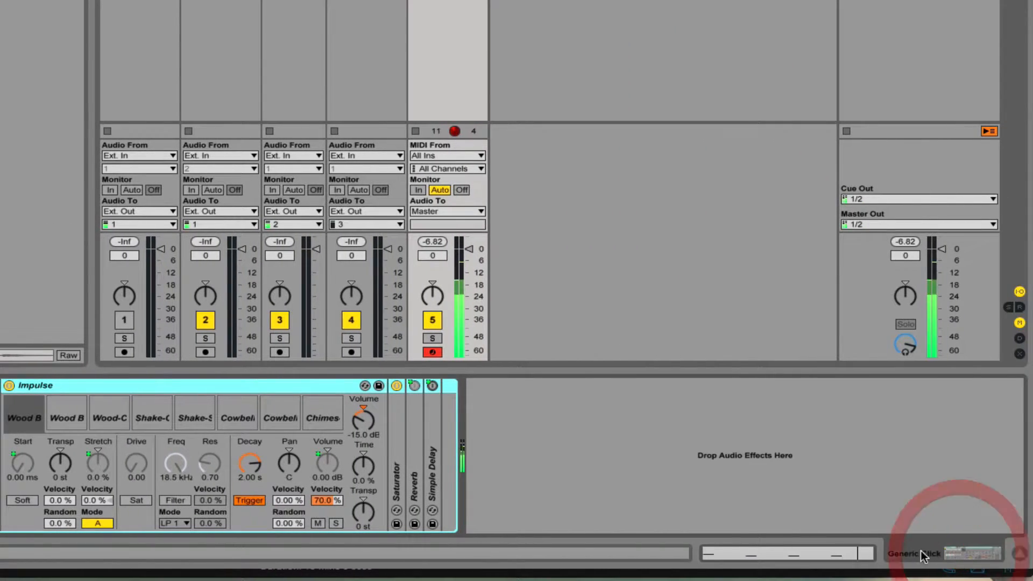
left_click(827, 553)
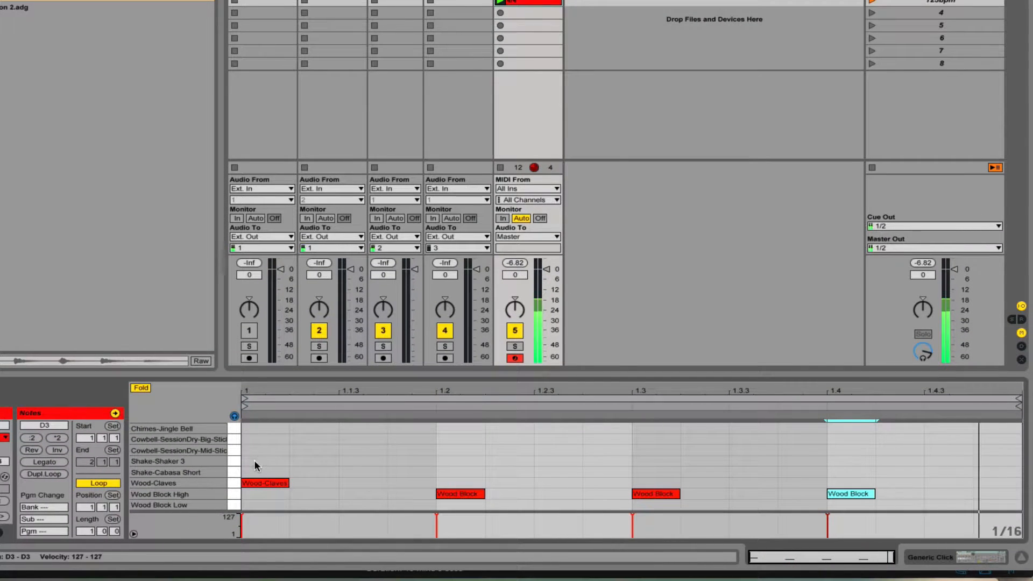
- Add Shake-Shaker 3 notes at 1.1.3, 1.2.3, 1.3.3, 1.4.3 and a mid cowbell on beat 1
left_click(345, 461)
double_click(346, 461)
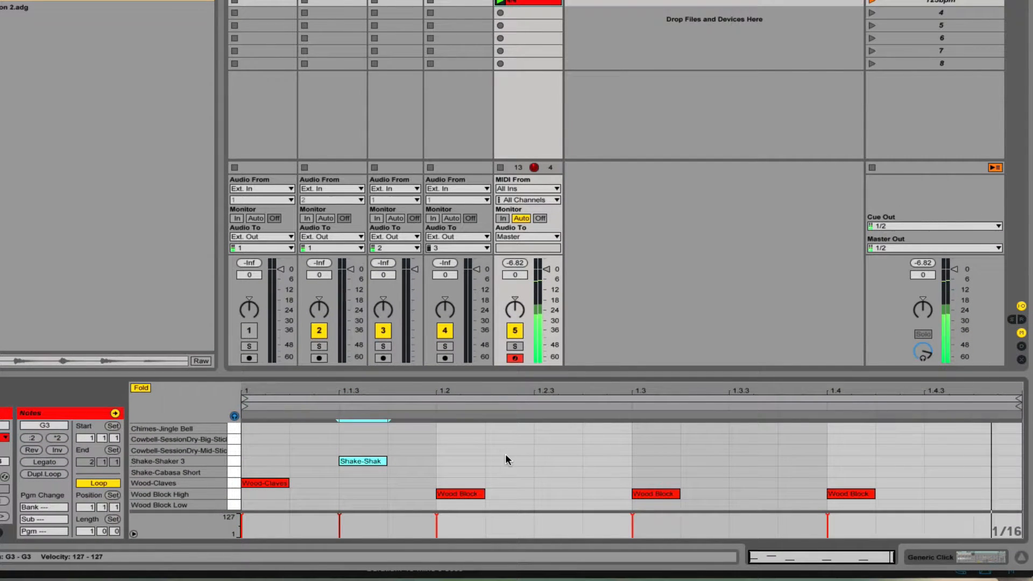
double_click(556, 461)
double_click(753, 461)
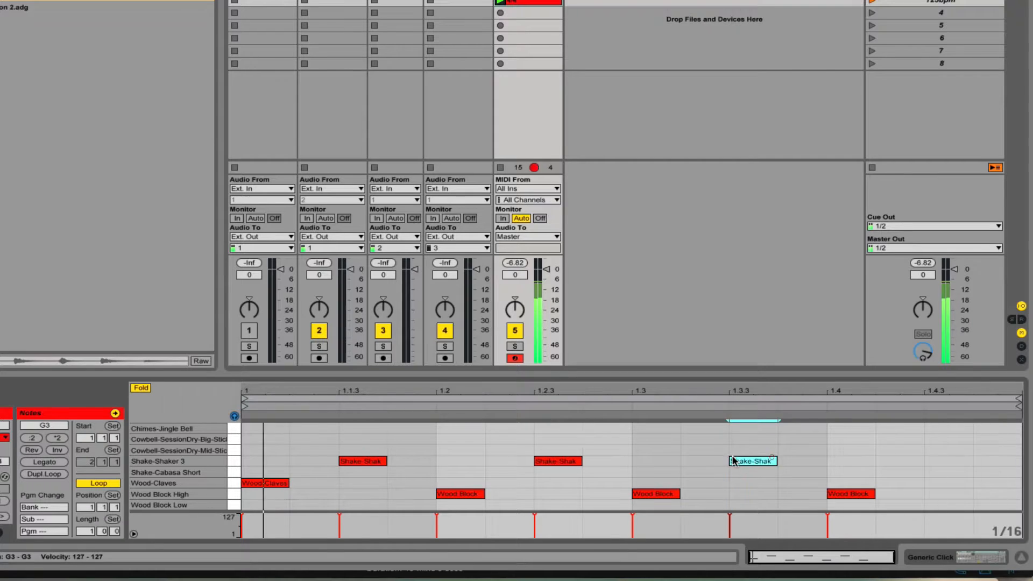
double_click(938, 461)
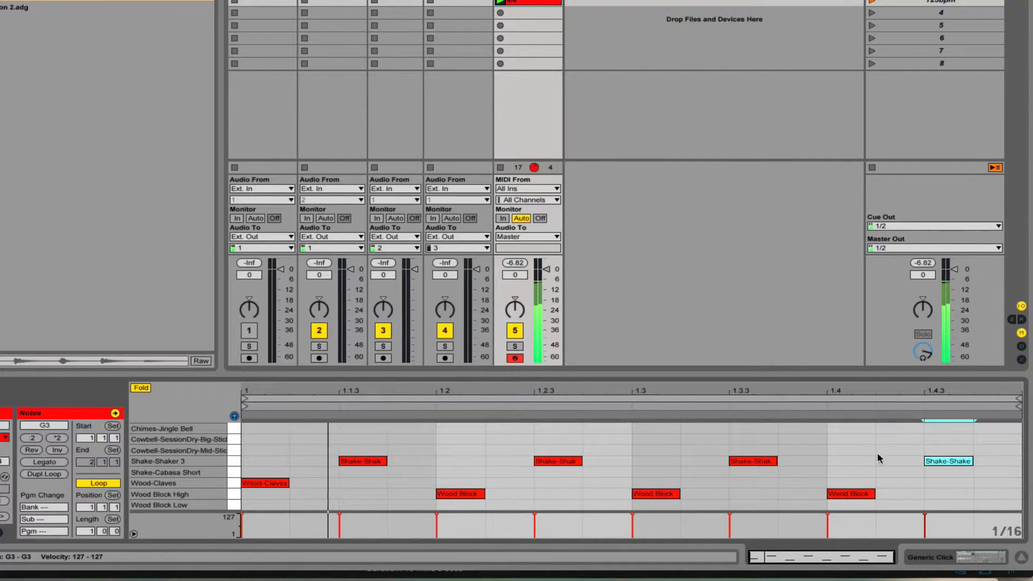
double_click(262, 439)
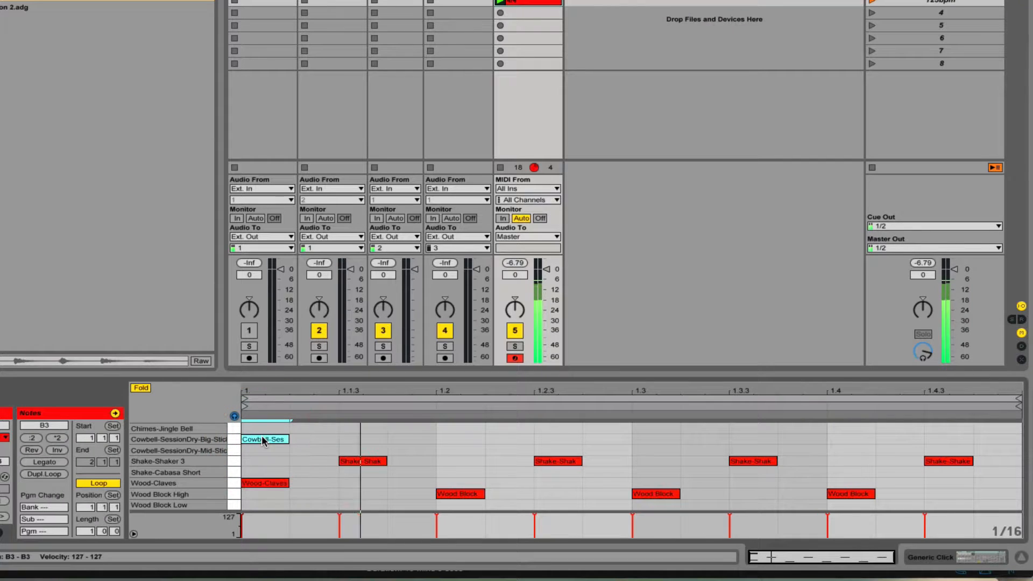
left_click_drag(262, 439, 261, 450)
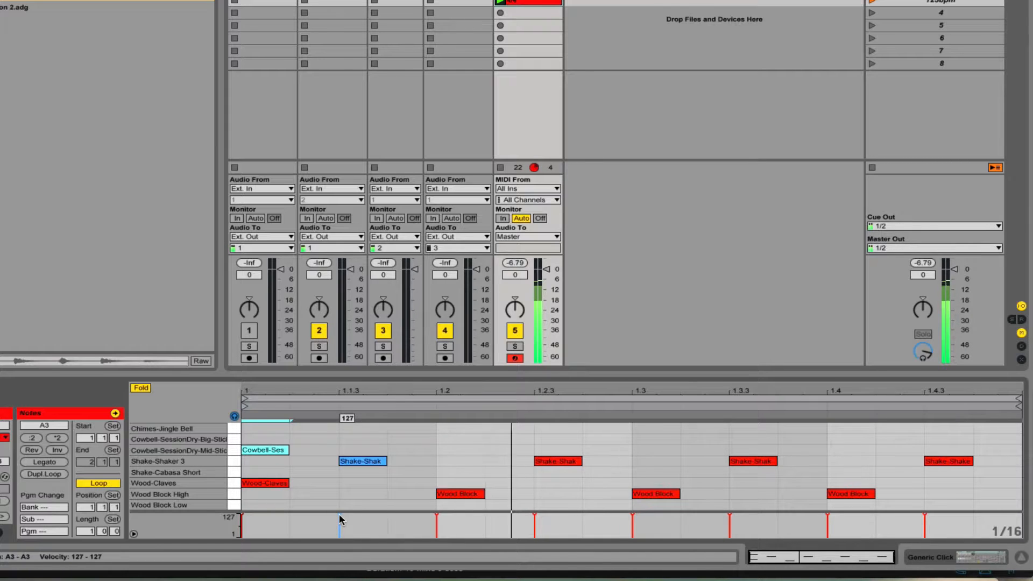
- Lower the four shaker notes' velocities, to values such as 64, 57 and 68
left_click_drag(339, 515, 339, 527)
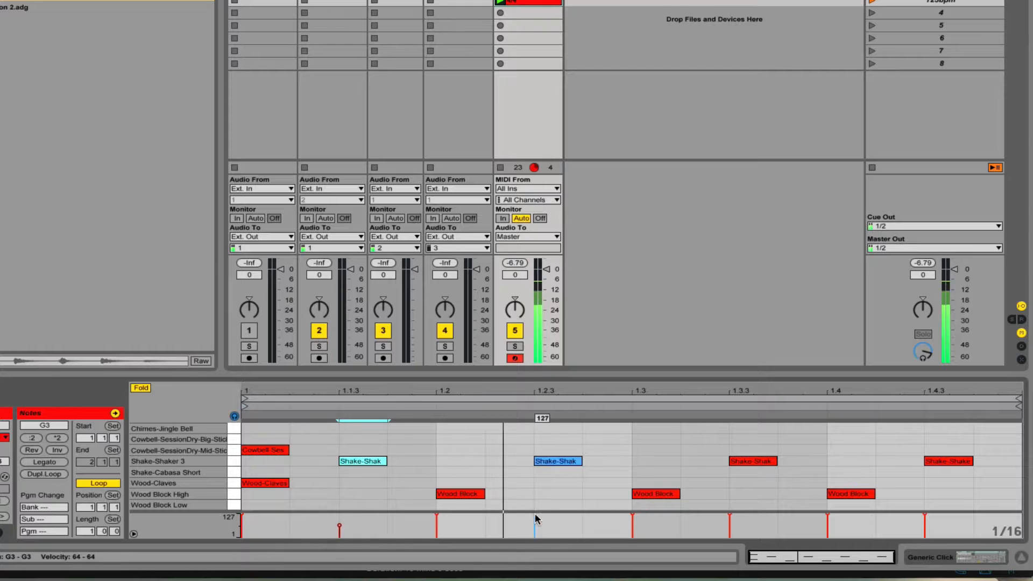
left_click_drag(535, 514, 535, 527)
left_click_drag(729, 515, 730, 526)
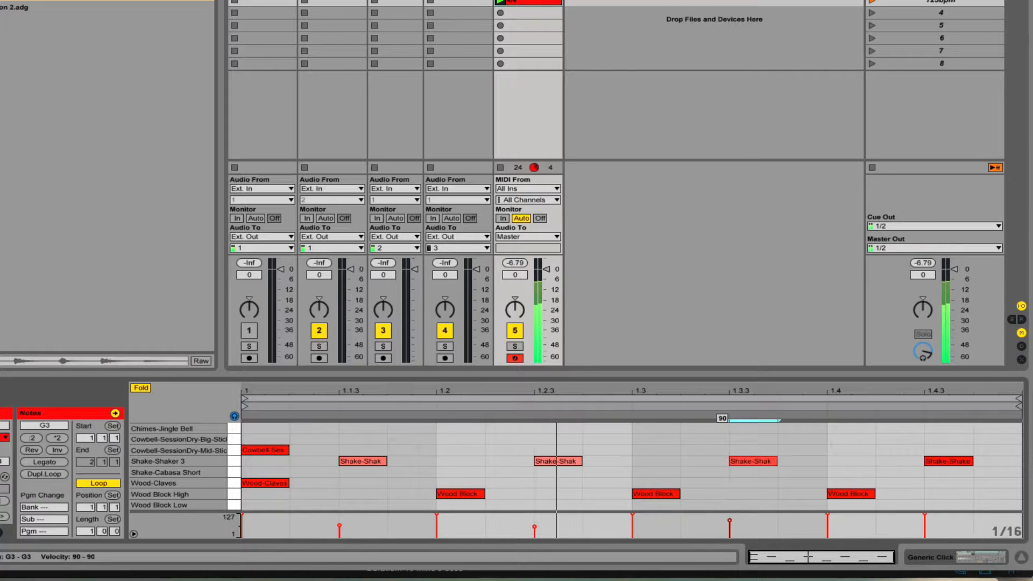
left_click_drag(925, 515, 924, 525)
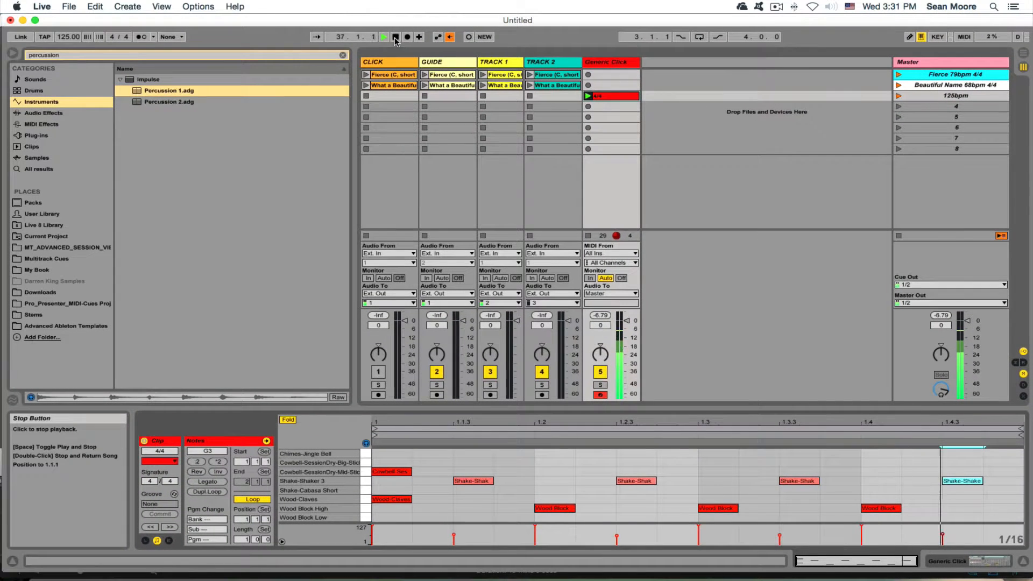
- Stop playback, insert an empty MIDI clip in Generic Click slot 4, and set its signature to 6/8
left_click(395, 37)
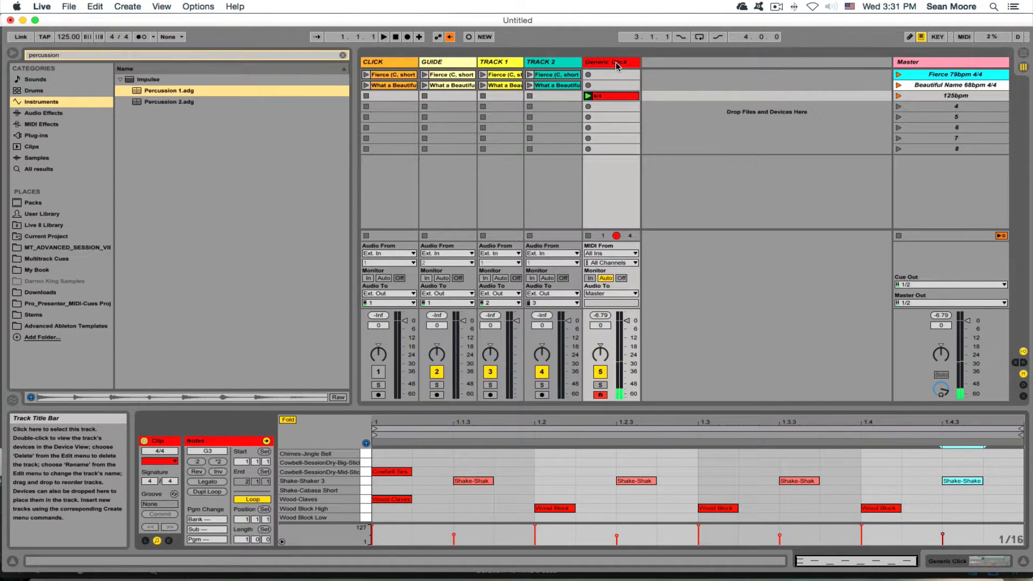
right_click(613, 108)
left_click(634, 121)
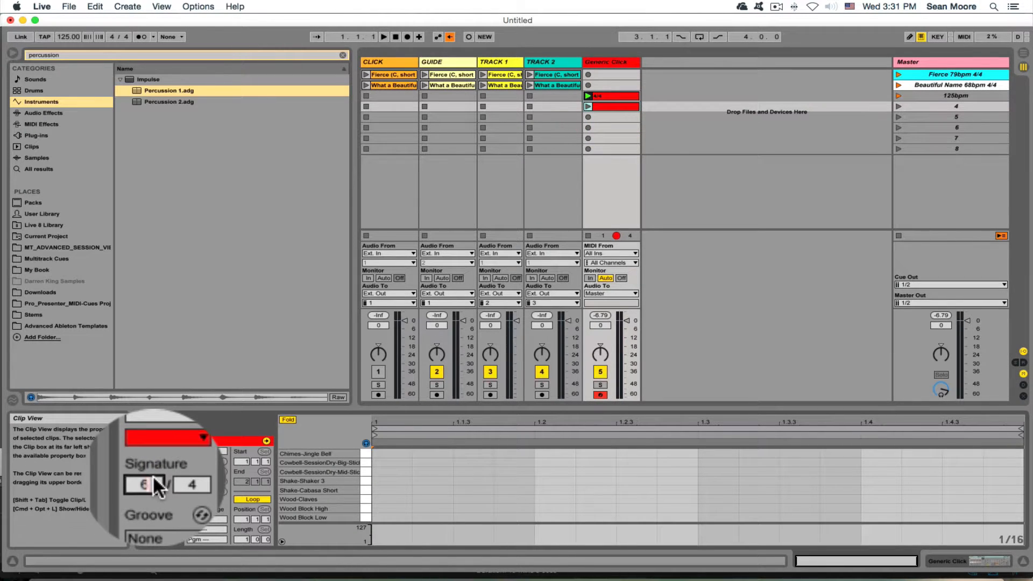
key("Tab")
type("8")
key("Return")
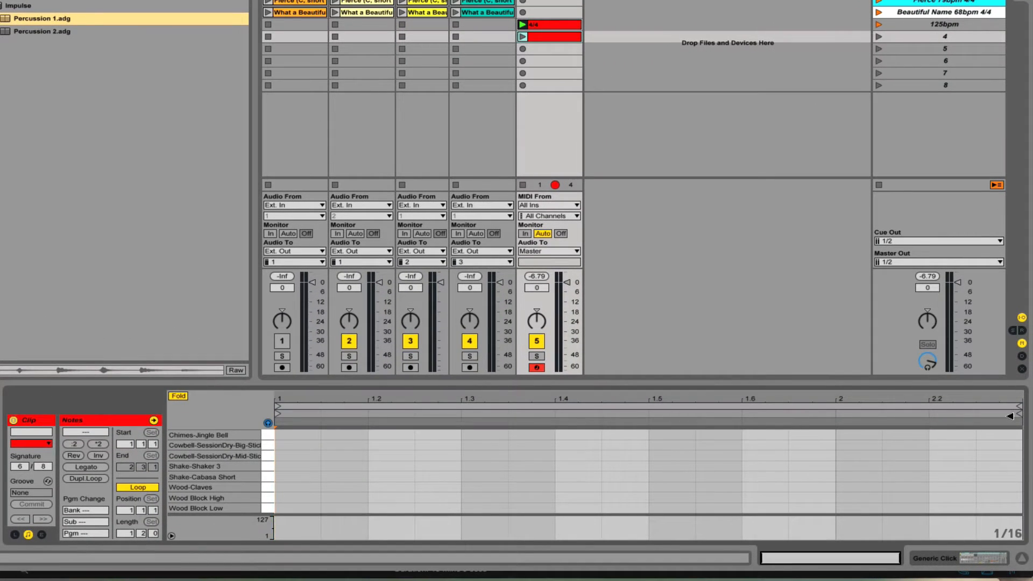
- Drag the 6/8 clip's loop end to bar 2 so Length reads 1.0.0
left_click_drag(1019, 410, 336, 425)
scroll(640, 441, "left", 10)
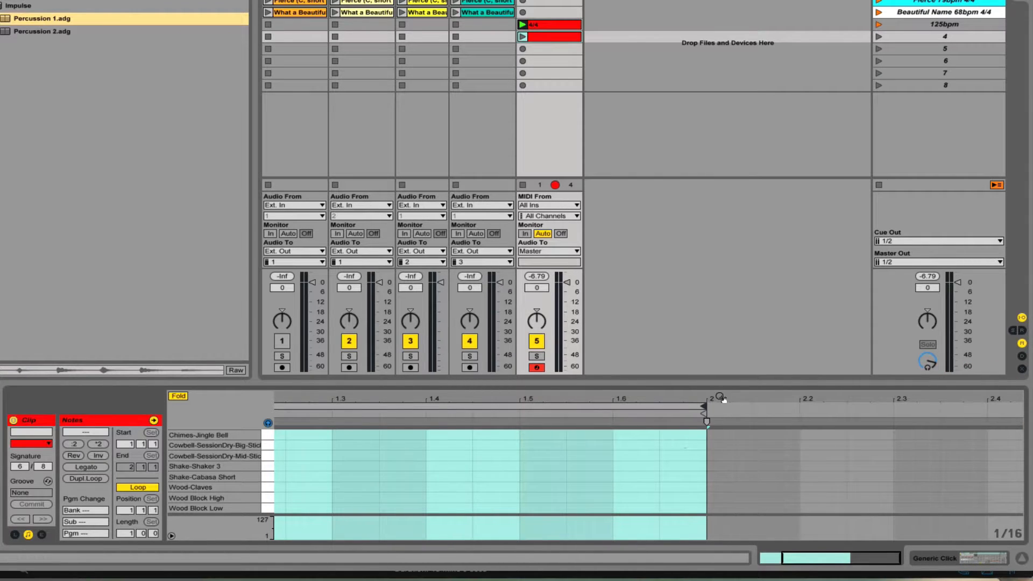
scroll(698, 397, "left", 3)
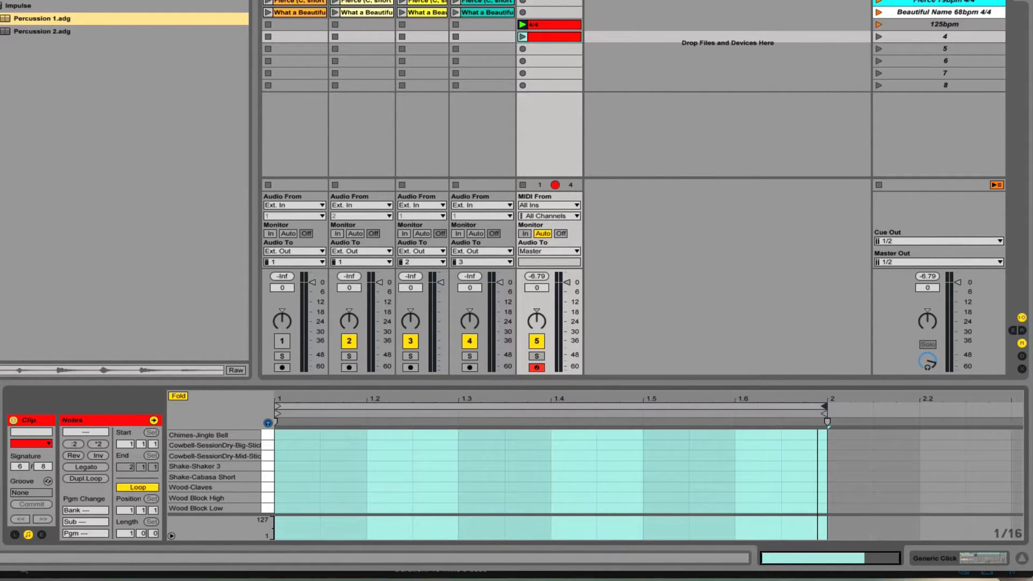
left_click(132, 487)
left_click(131, 488)
left_click(295, 486)
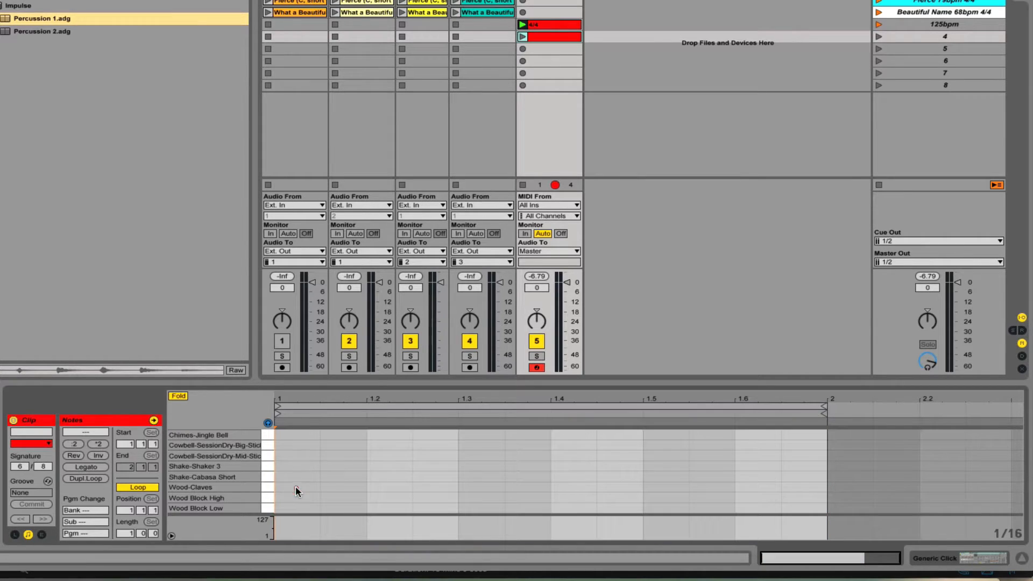
- Draw a Wood-Claves note on beat 1 and Wood Block High notes at 1.2, 1.3 and 1.4
double_click(293, 487)
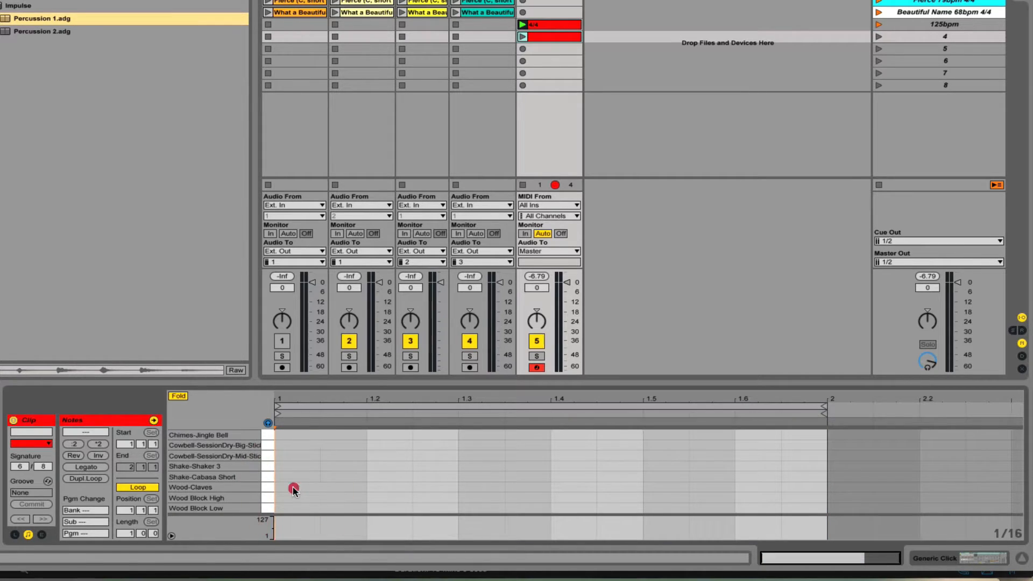
double_click(387, 497)
double_click(476, 499)
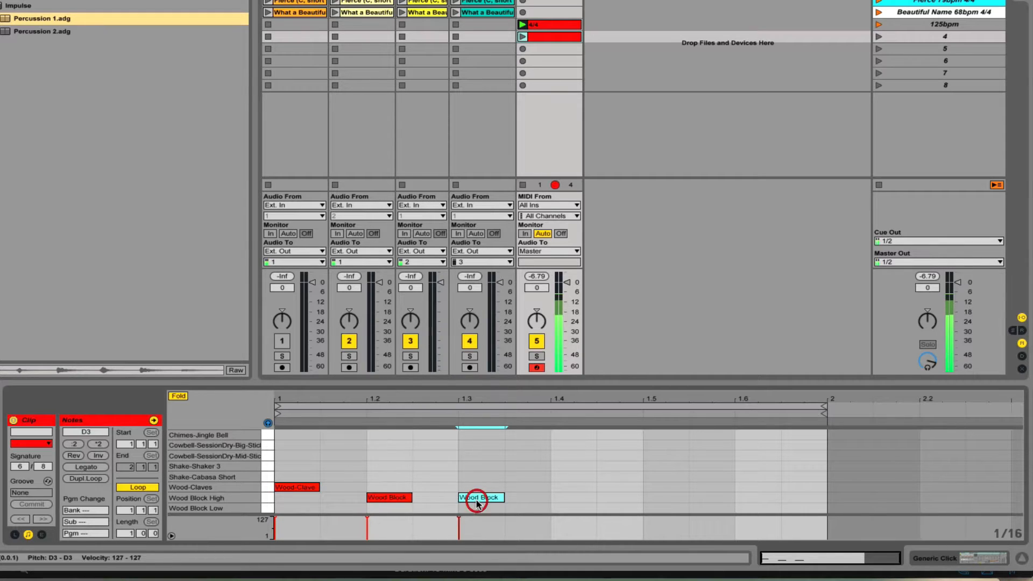
double_click(583, 497)
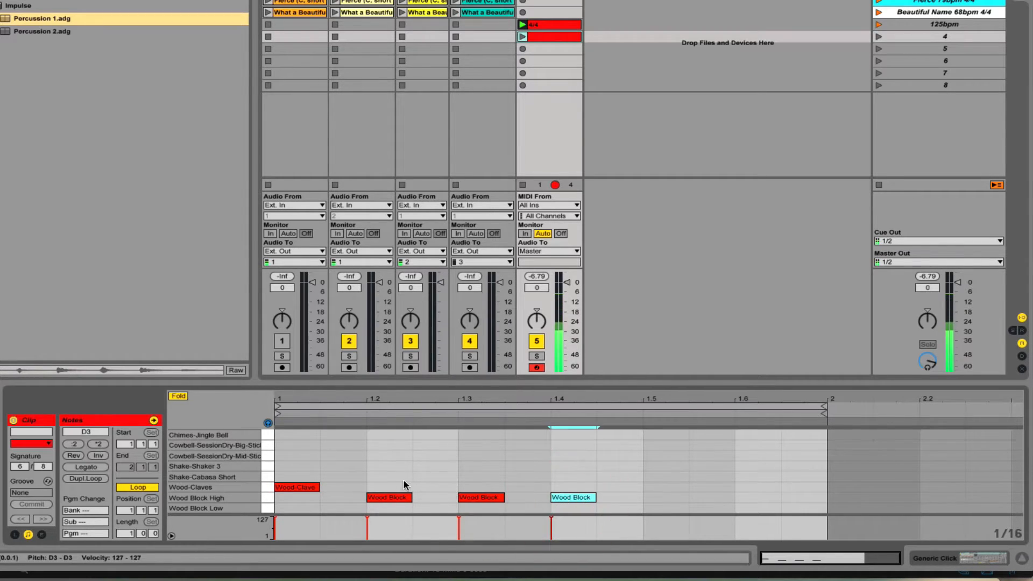
- Copy the three Wood Block High notes to the later eighths and delete the one past the loop
left_click_drag(403, 485, 596, 497)
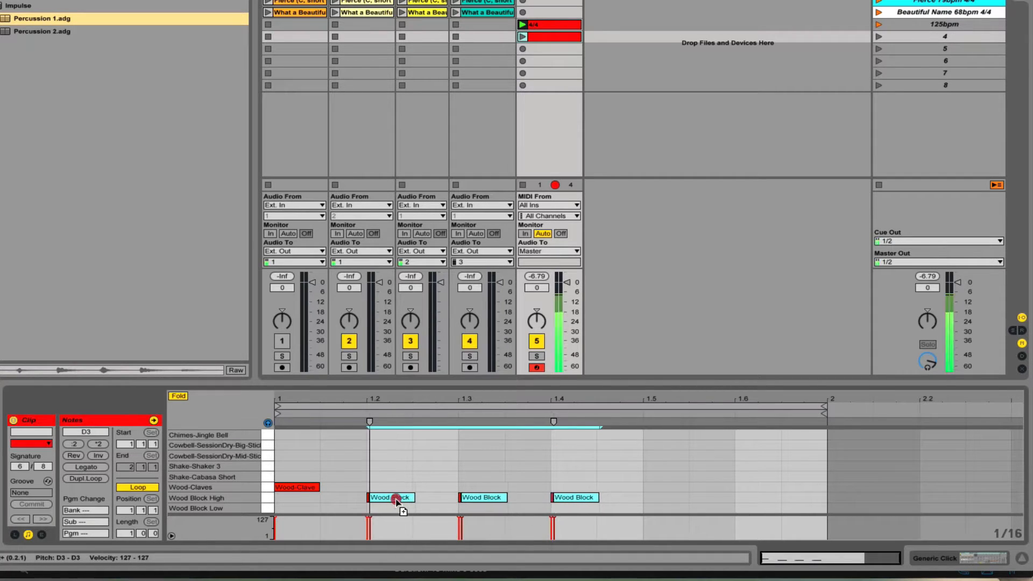
left_click_drag(399, 496, 677, 500)
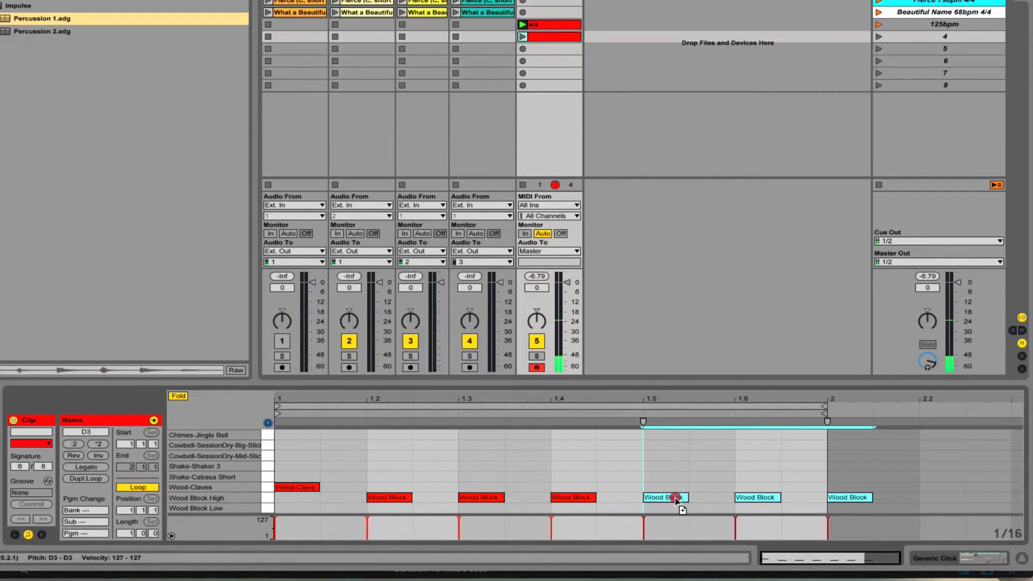
left_click(861, 496)
double_click(857, 497)
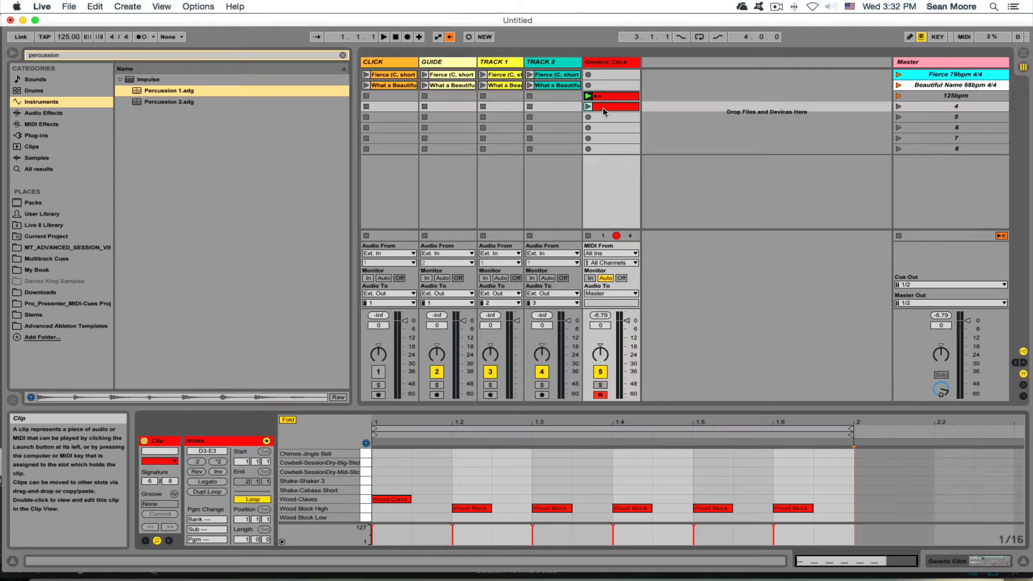
- Play the 6/8 clip, then rename scene 4 to '70bpm 6/8' and launch it
left_click(588, 107)
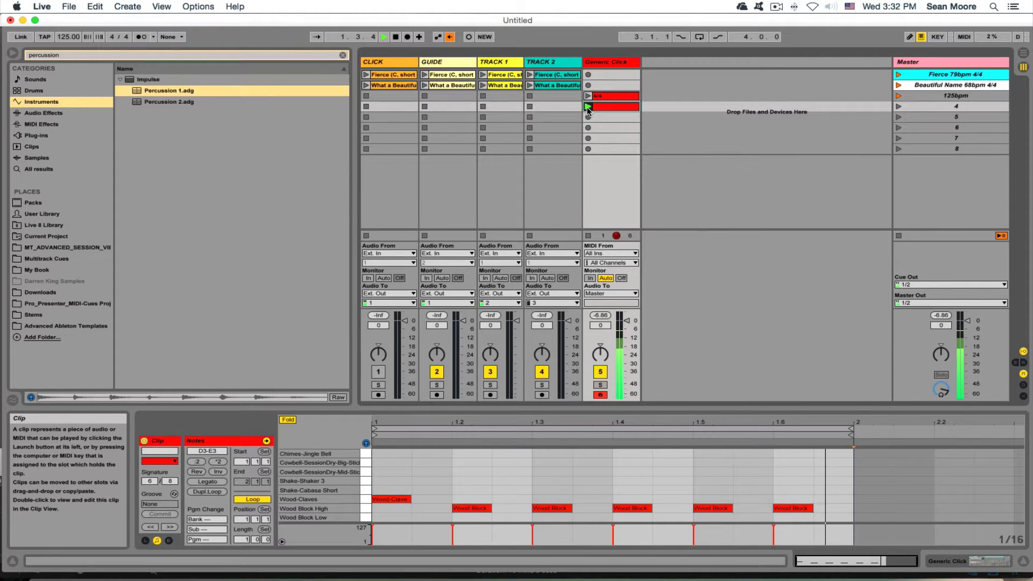
left_click(954, 105)
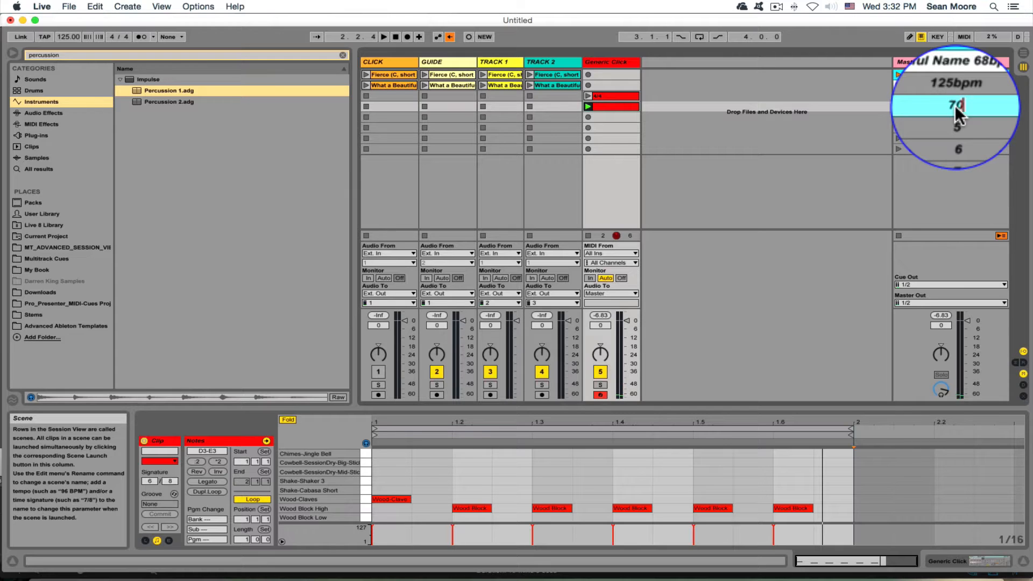
type("6/8")
key("Return")
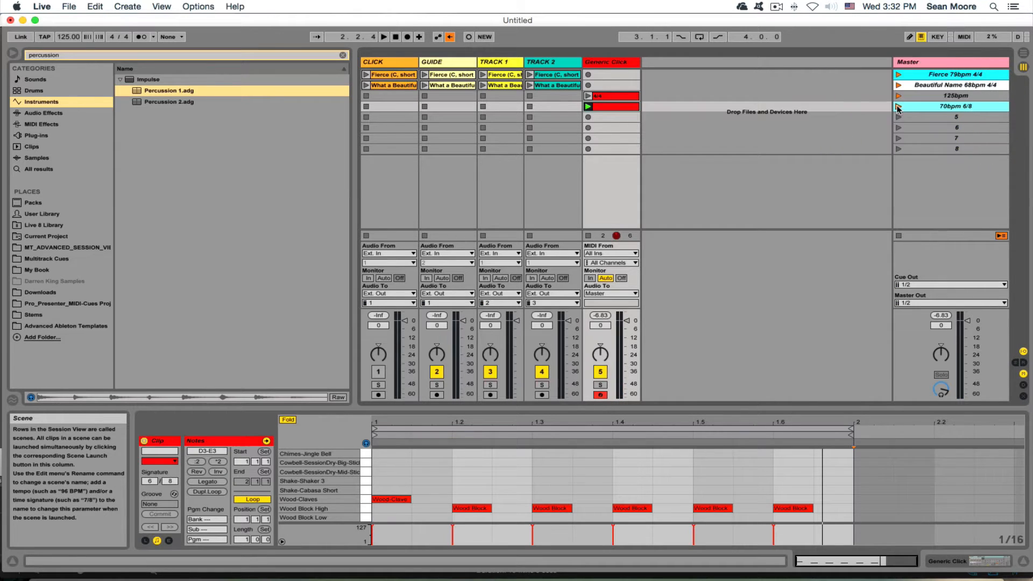
left_click(898, 106)
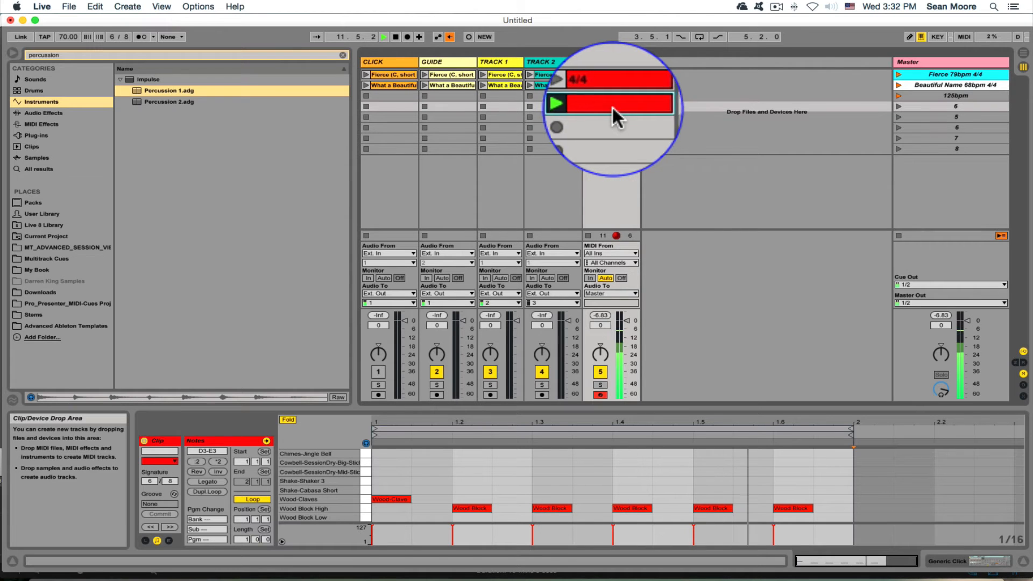
- Rename the second Generic Click clip to '6/8'
left_click(617, 105)
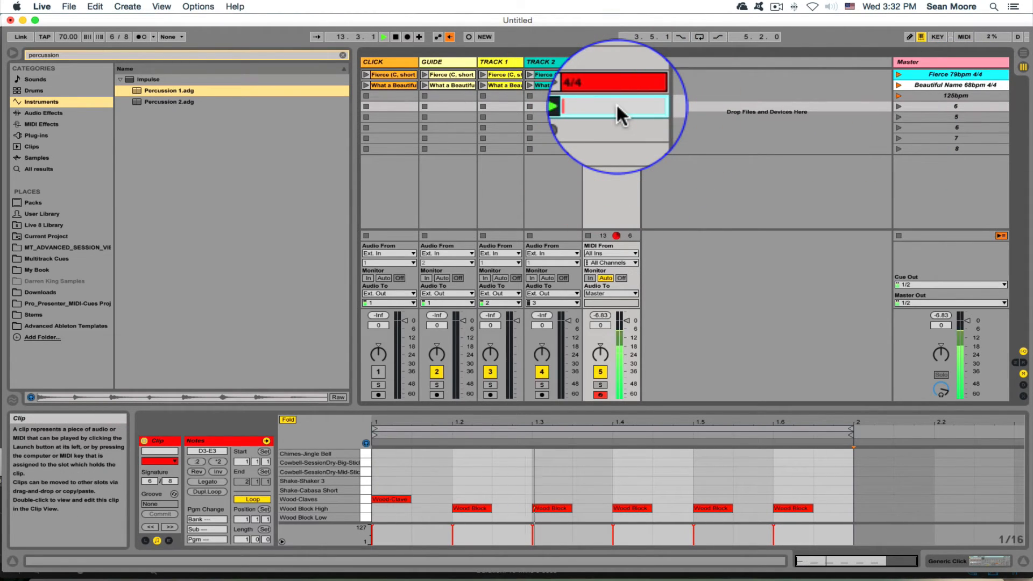
type("6/8")
key("Return")
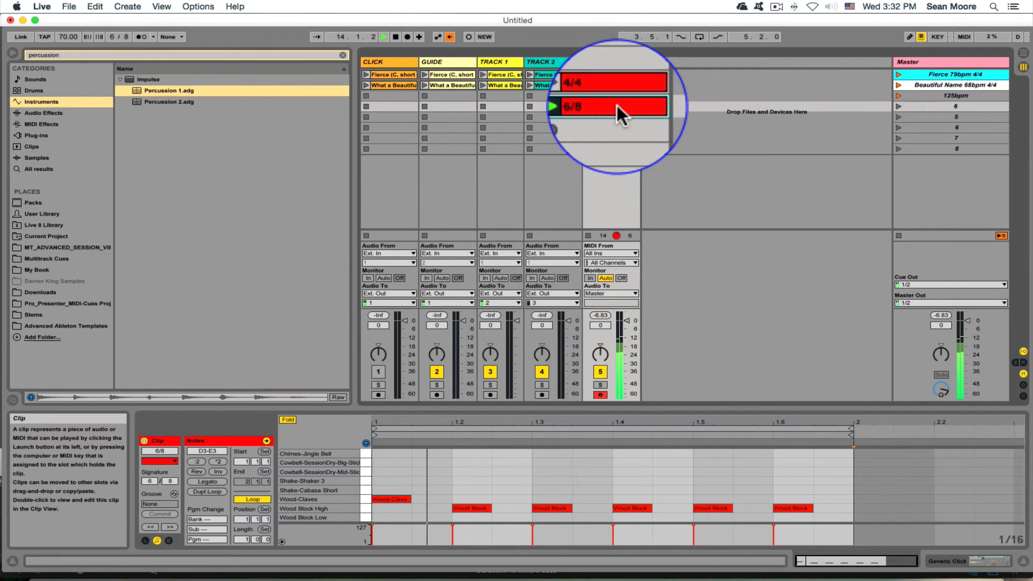
- Stop playback, copy the 4/4 and 6/8 clips to slots 7–8, clear slot 4, and disarm the track
left_click(395, 37)
left_click_drag(576, 103, 576, 151)
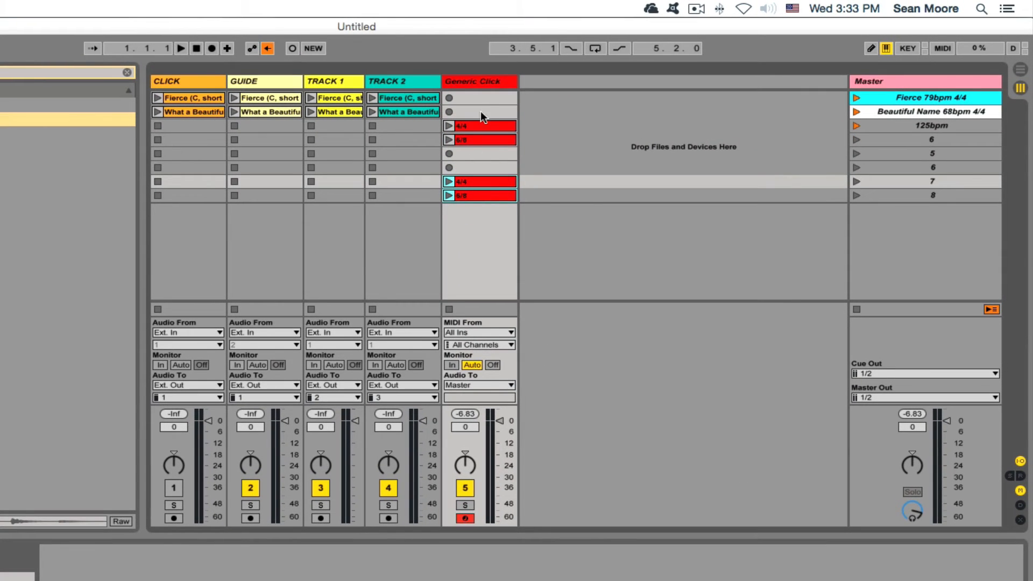
left_click(470, 136)
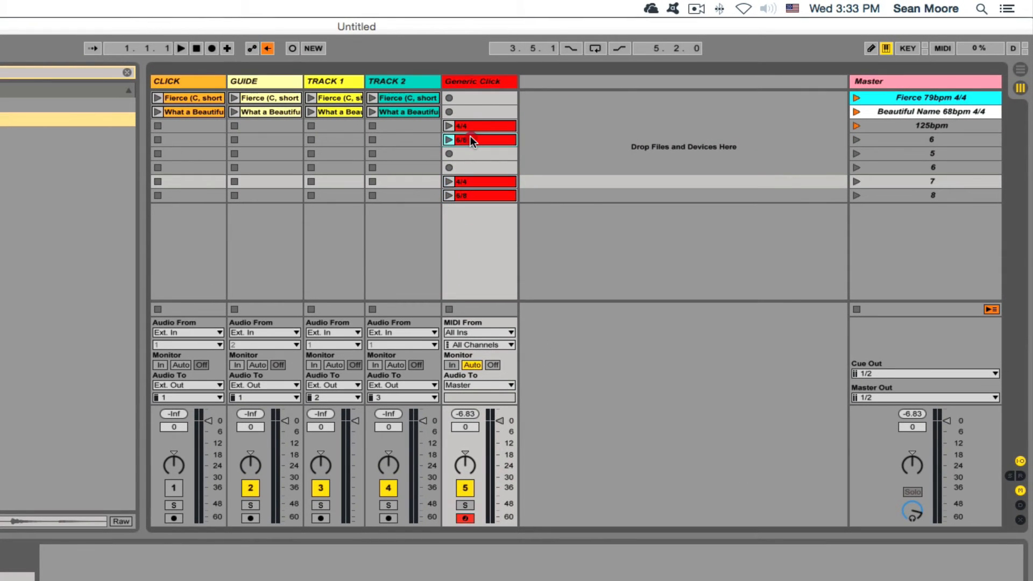
key("Delete")
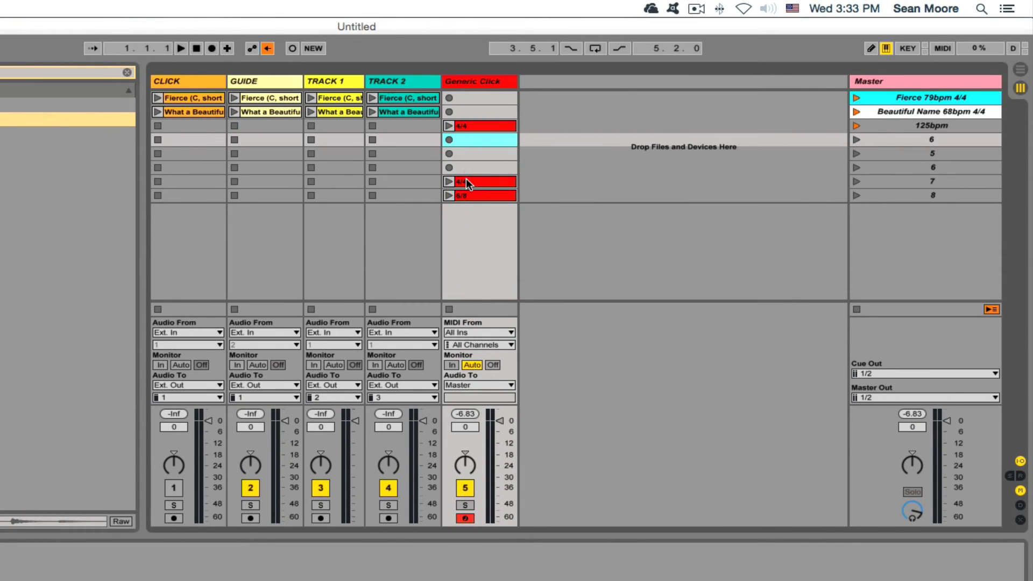
left_click(463, 517)
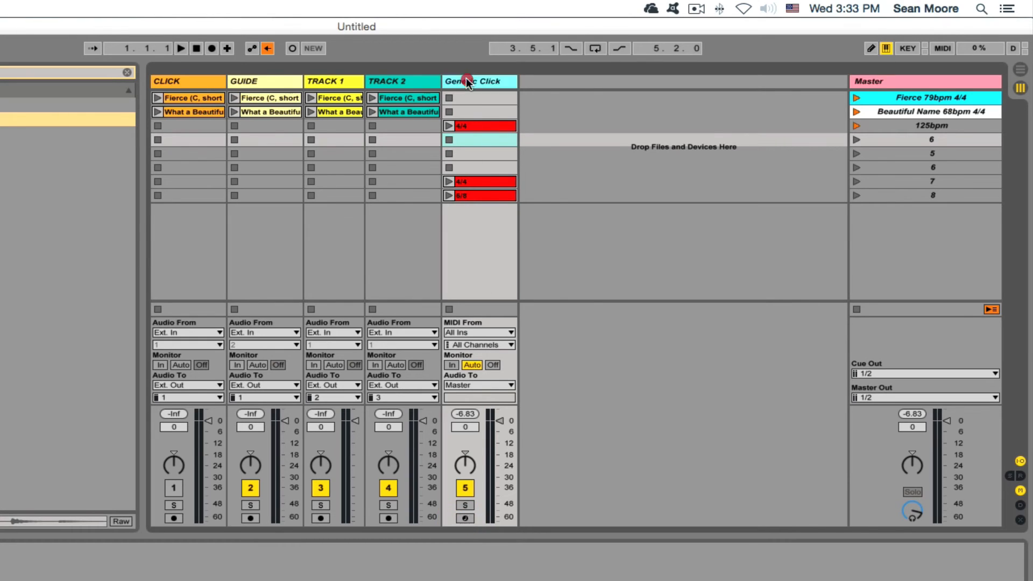
- Fill Generic Click slots 4 and 5 with copies of the 4/4 click clip
left_click(469, 126)
left_click_drag(470, 122, 469, 121)
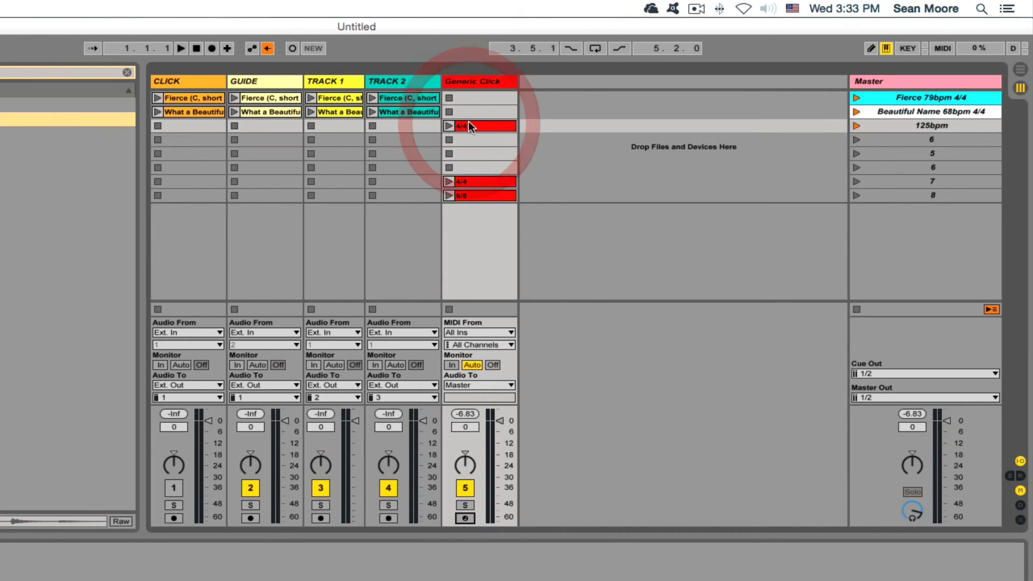
left_click(469, 181)
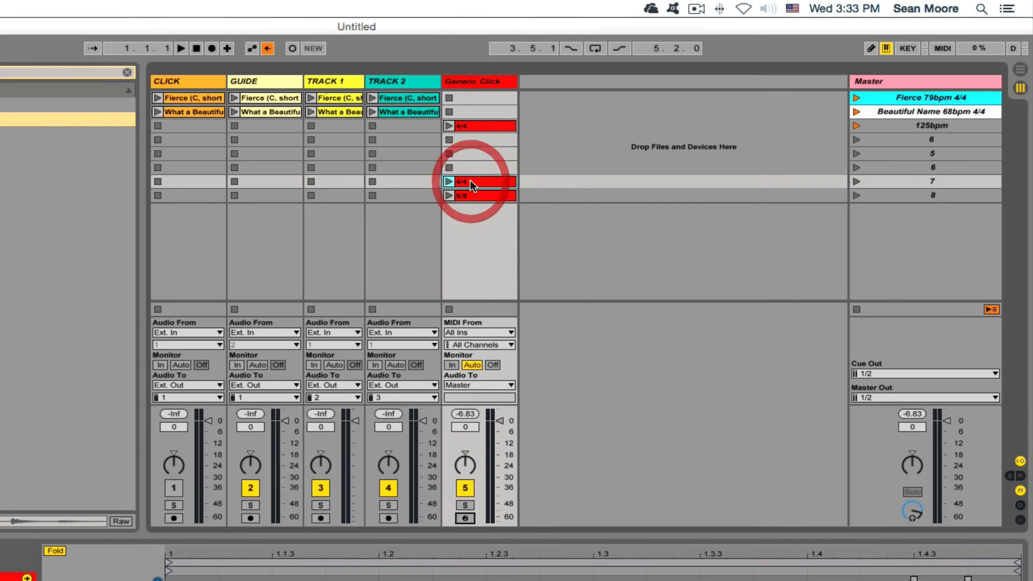
right_click(469, 181)
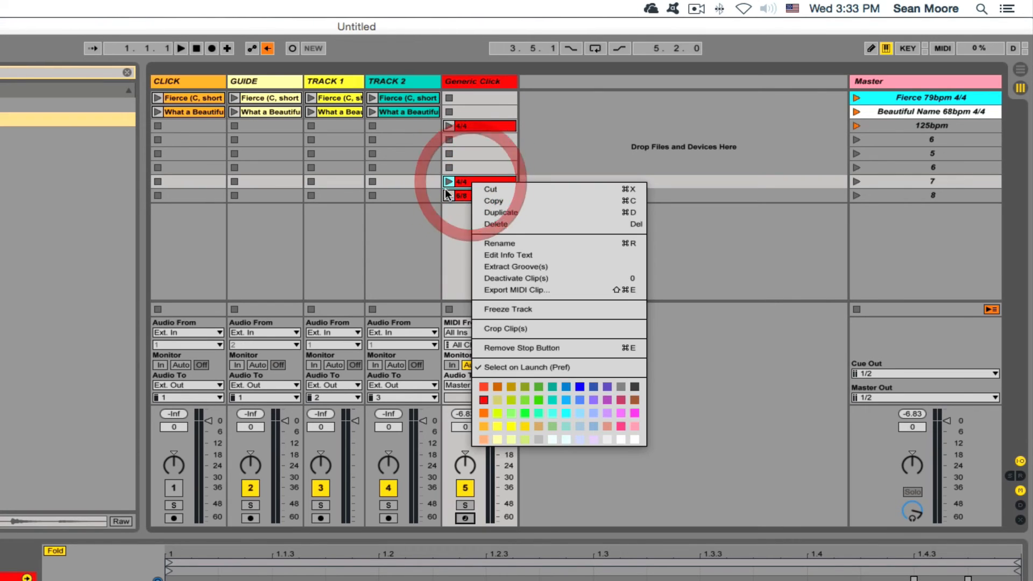
left_click(478, 198)
left_click(469, 138)
right_click(469, 139)
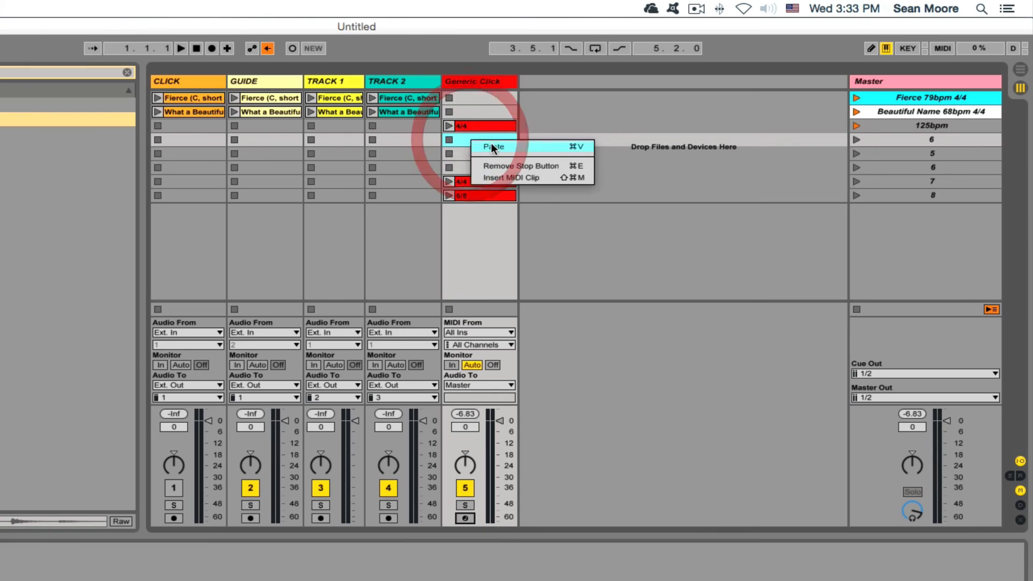
left_click(490, 143)
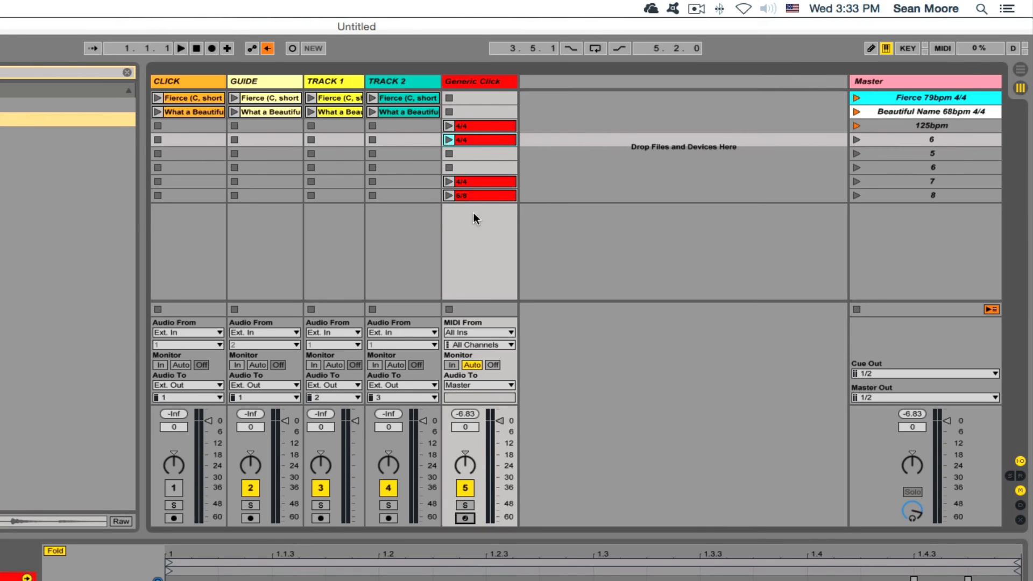
left_click_drag(469, 182, 466, 153)
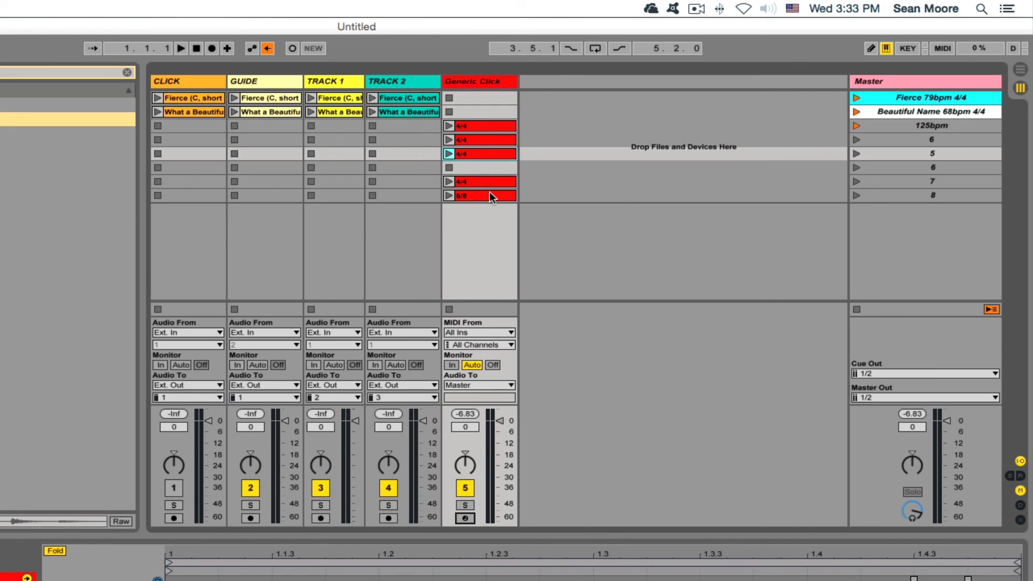
left_click(931, 140)
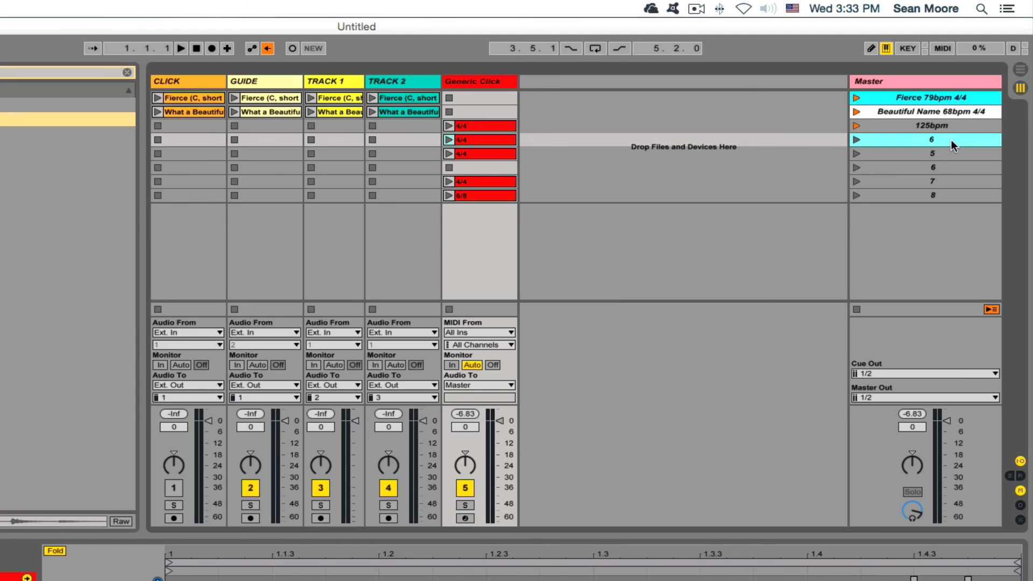